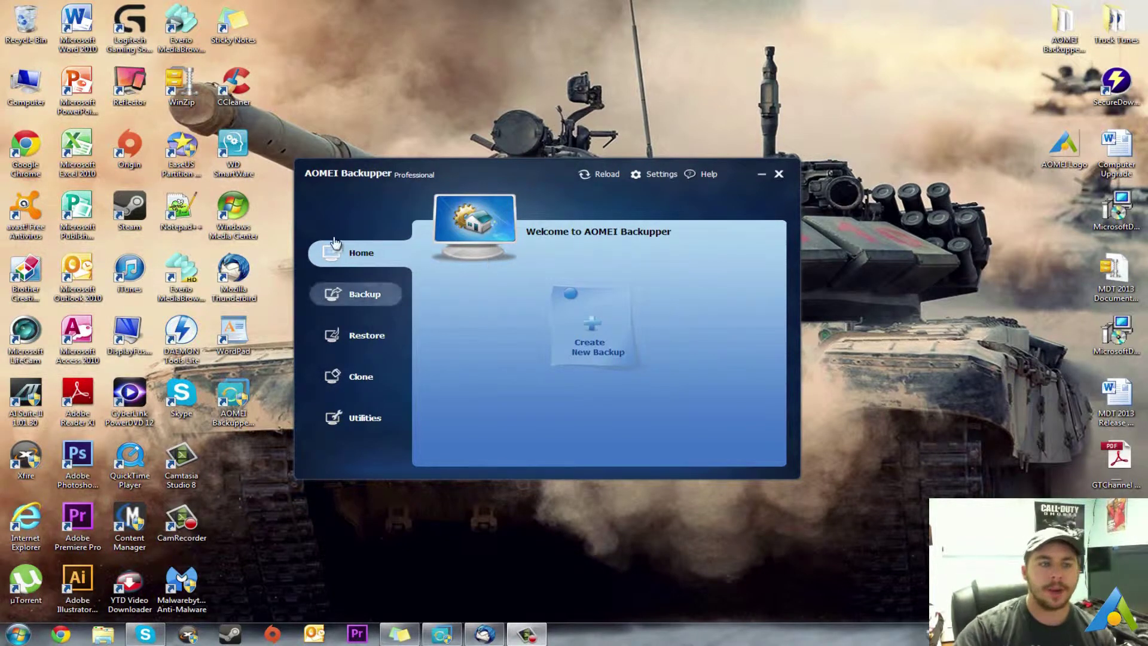
Tour the Home, Restore, Clone and Utilities pages, then return to the backup types list
left_click(595, 338)
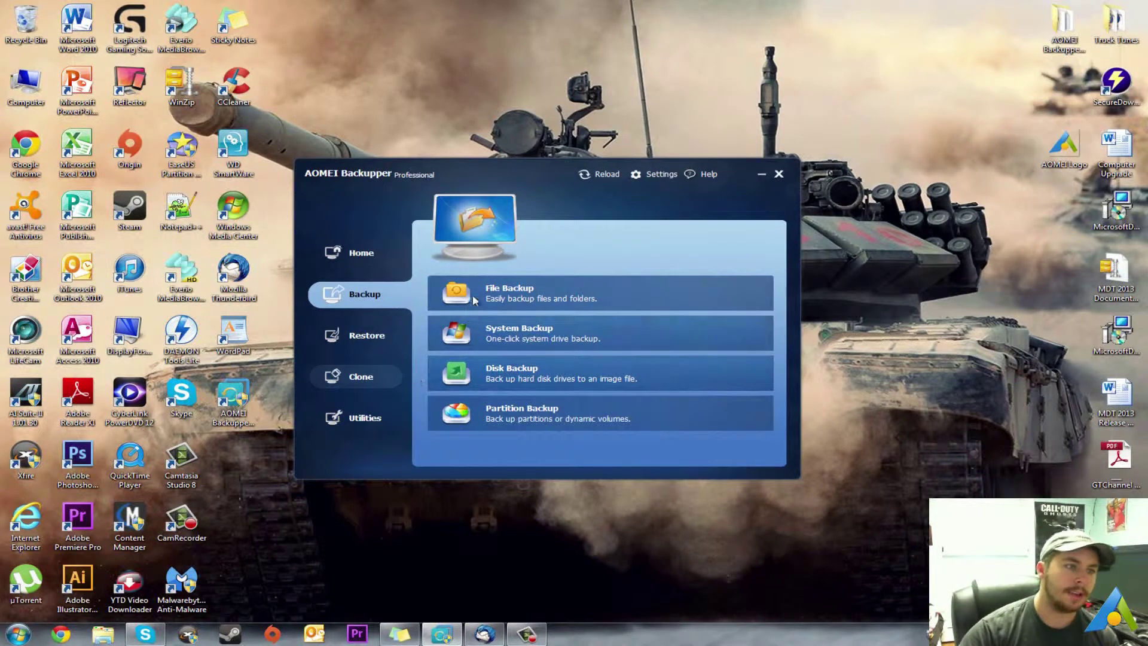
left_click(351, 257)
left_click(350, 297)
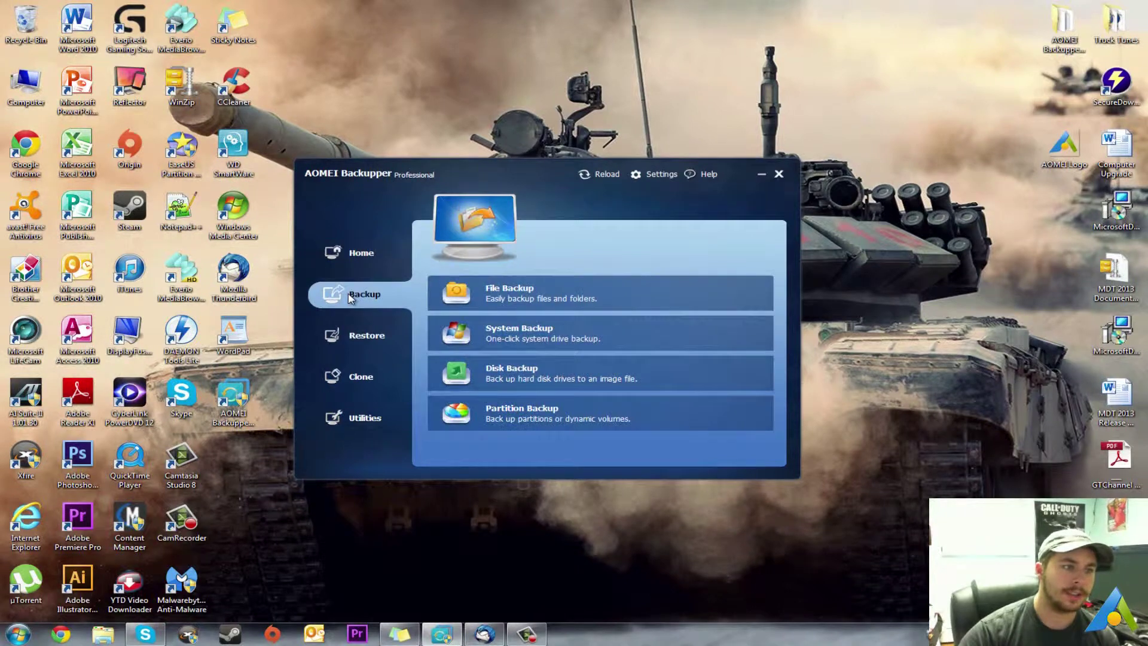
left_click(367, 335)
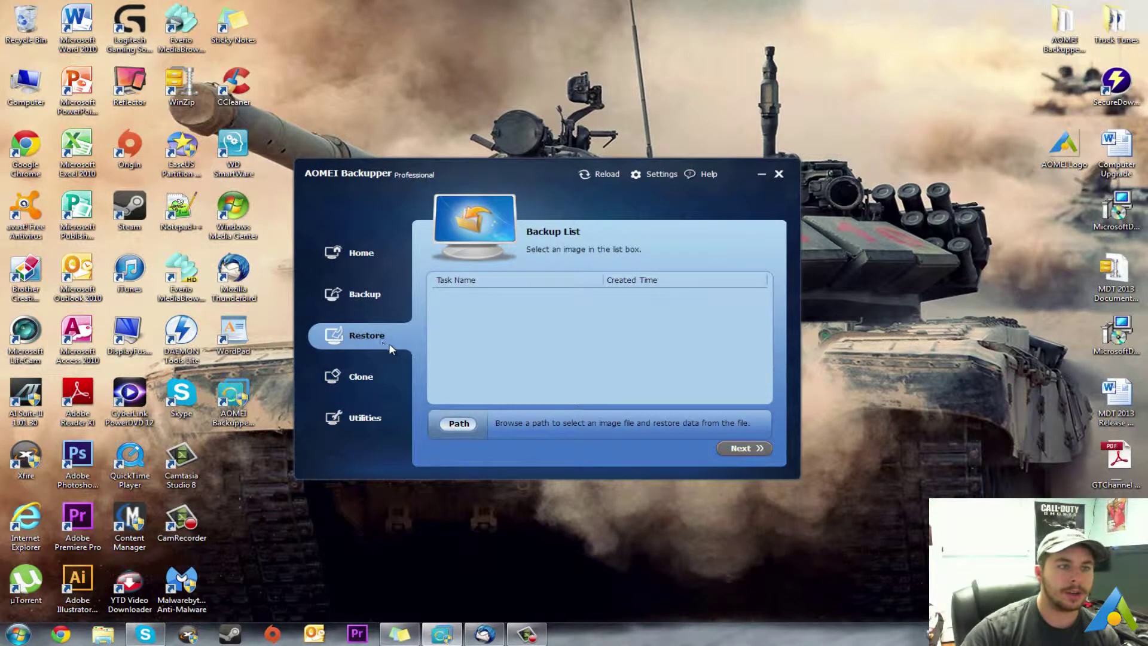
left_click(348, 377)
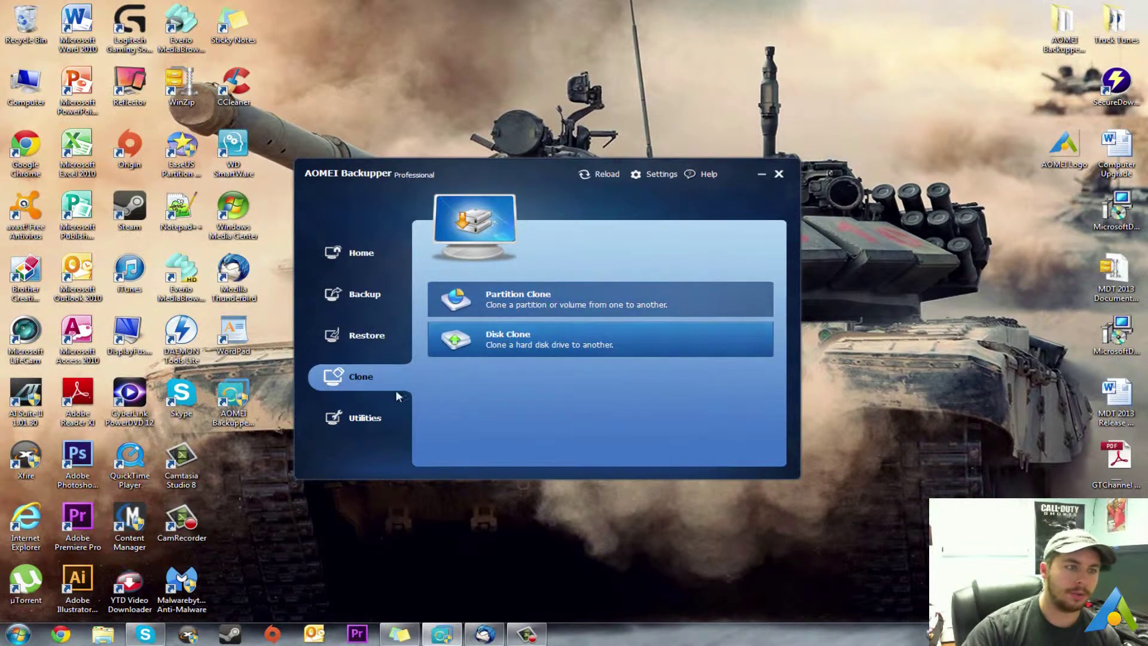
left_click(386, 416)
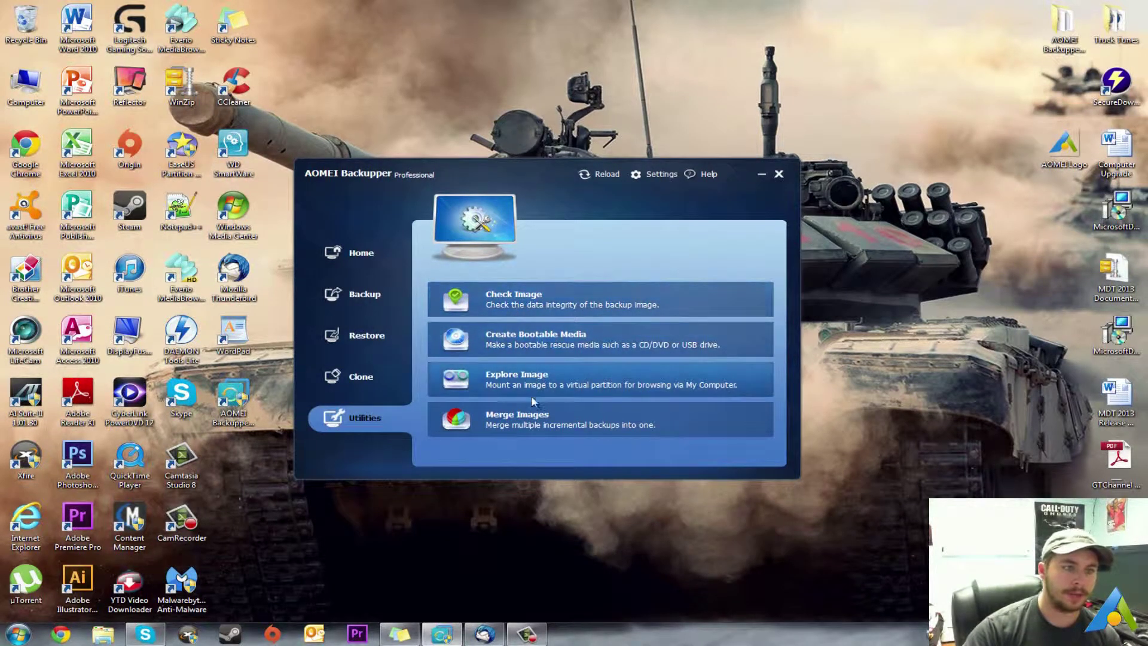
left_click(360, 293)
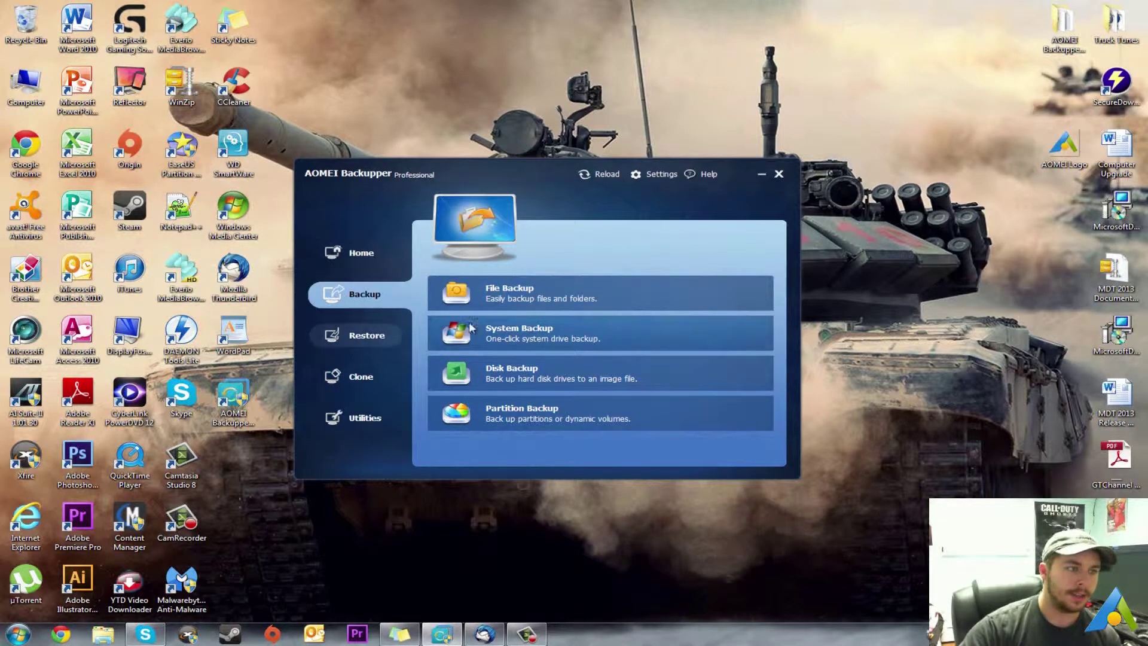
Start a File Backup task and replace the default task name with 'Tutorial Backup'
left_click(520, 297)
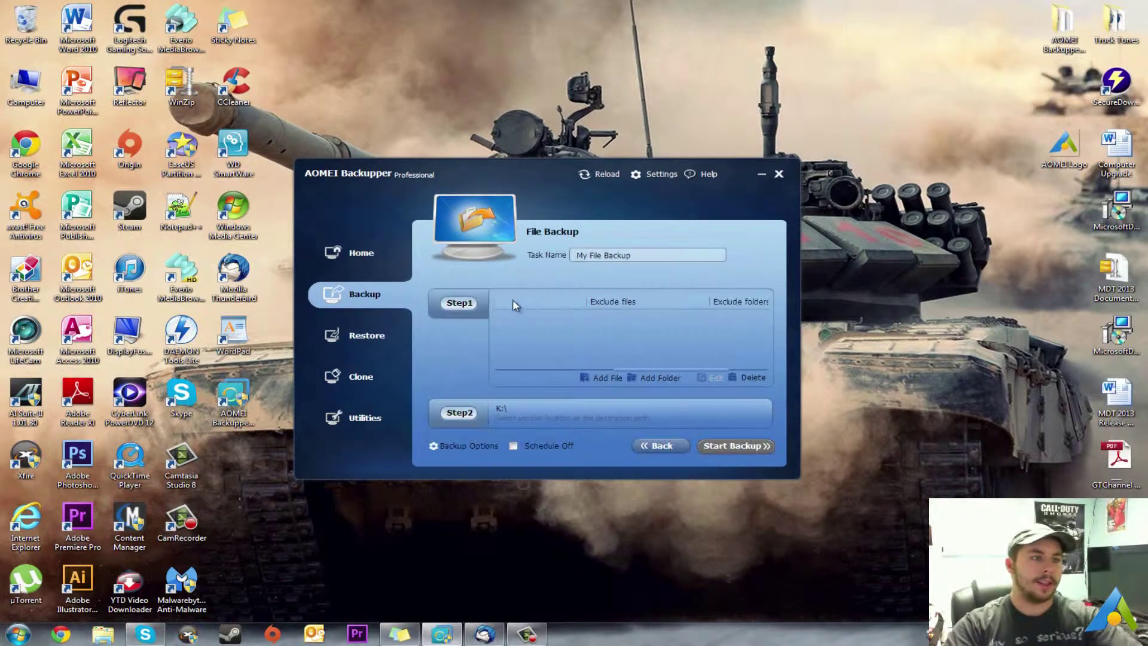
left_click_drag(647, 256, 494, 256)
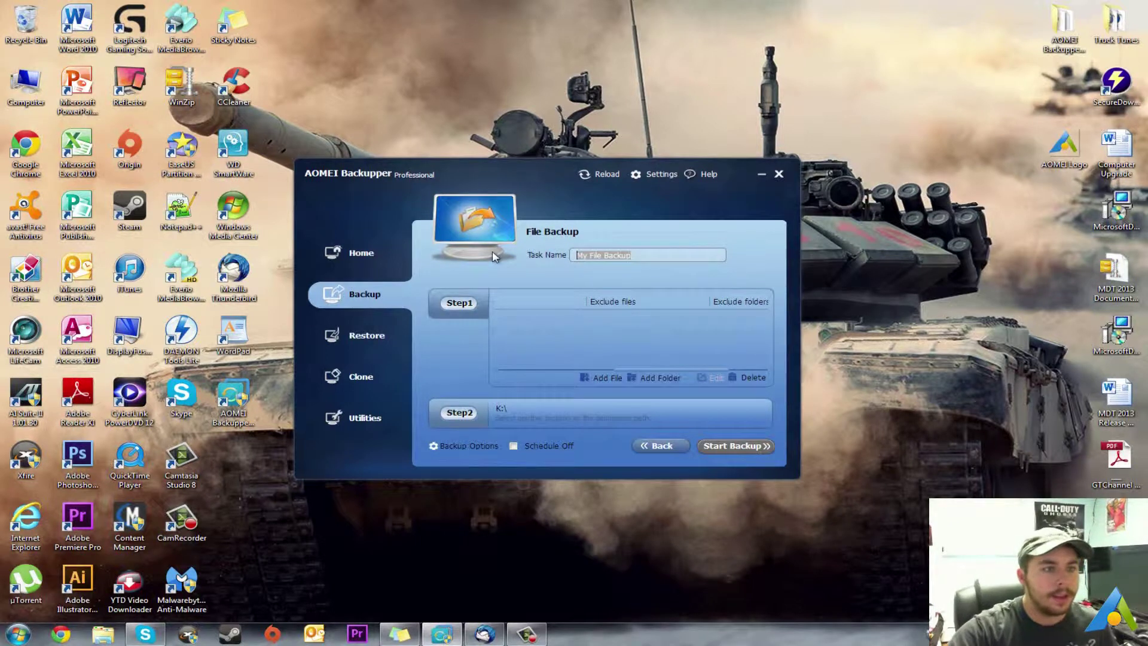
type("Tutoria")
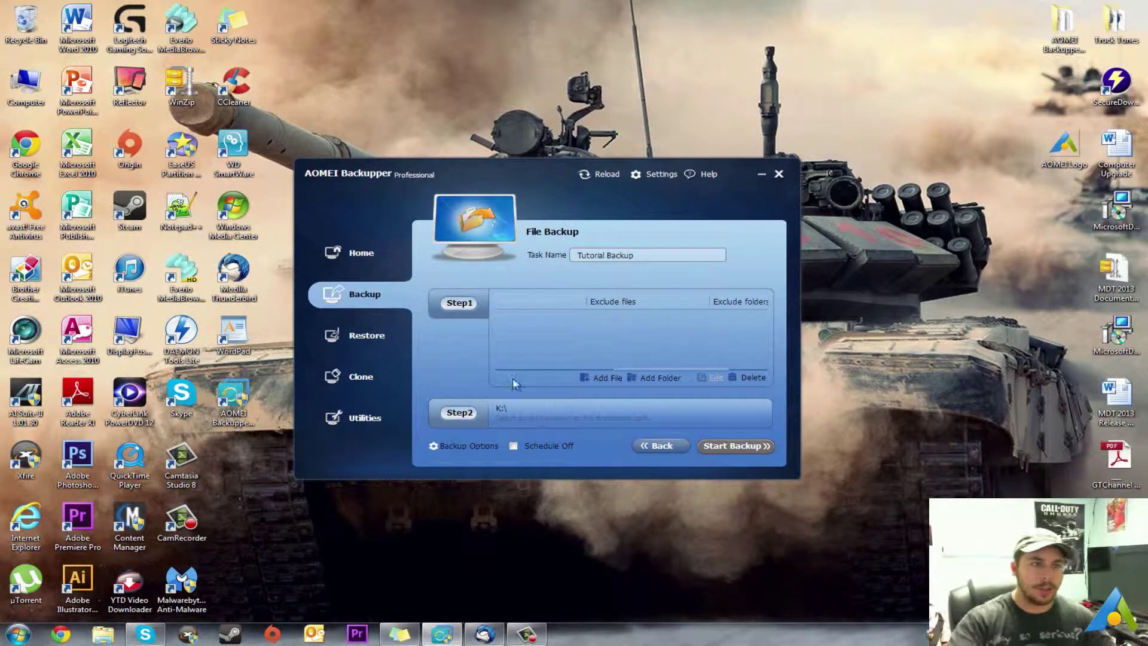
left_click(653, 377)
Add the '4 nights at my babes' and '5 Nights At My House' Pictures folders to the backup
left_click(681, 292)
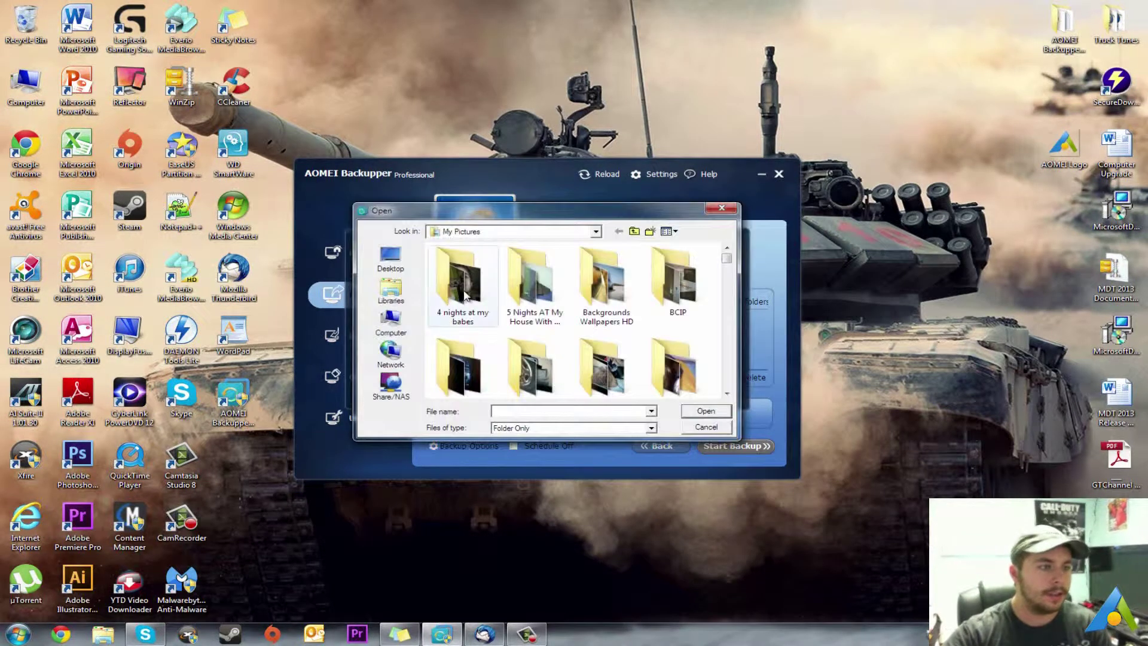
left_click(462, 284)
left_click(701, 407)
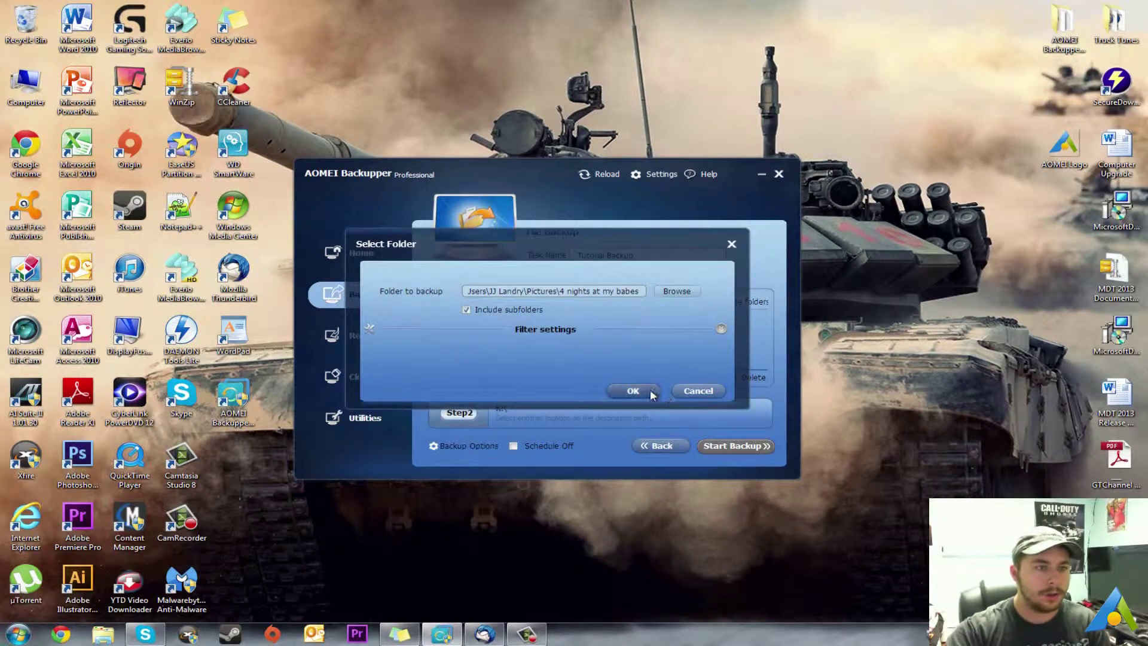
left_click(633, 390)
left_click(640, 377)
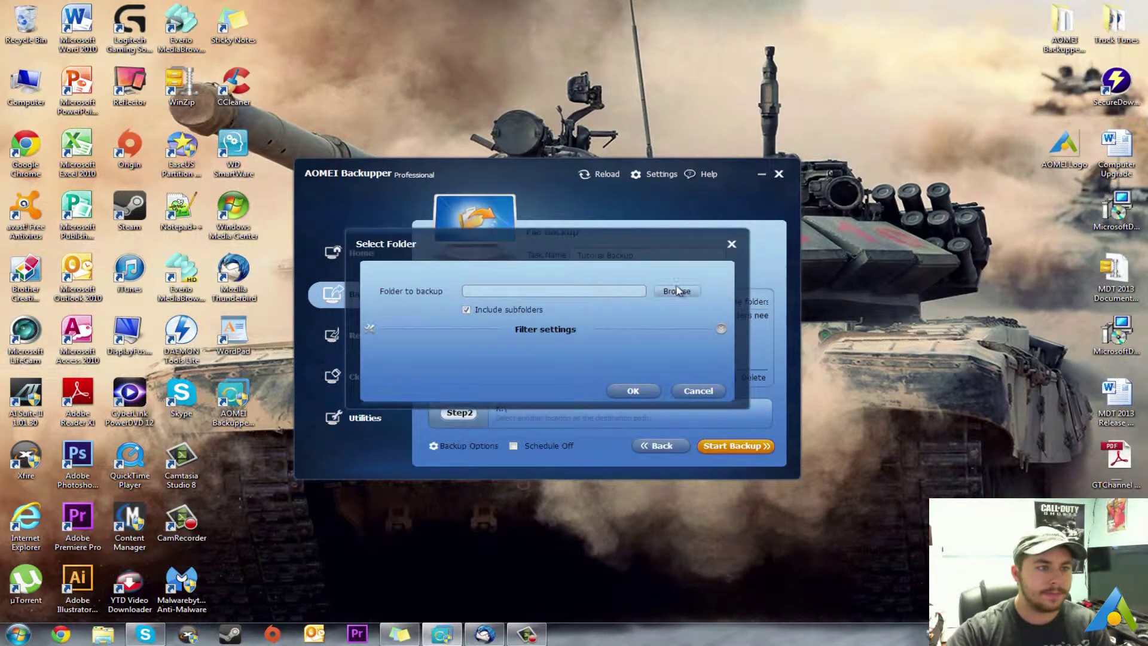
left_click(676, 291)
left_click(535, 284)
left_click(699, 412)
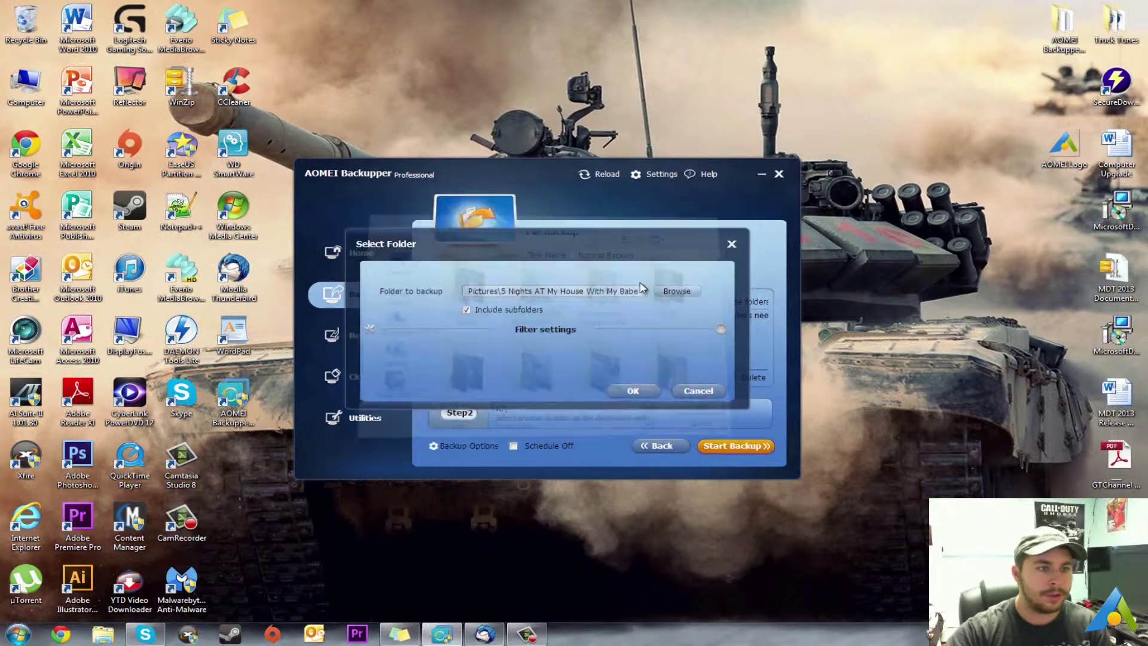
left_click(634, 391)
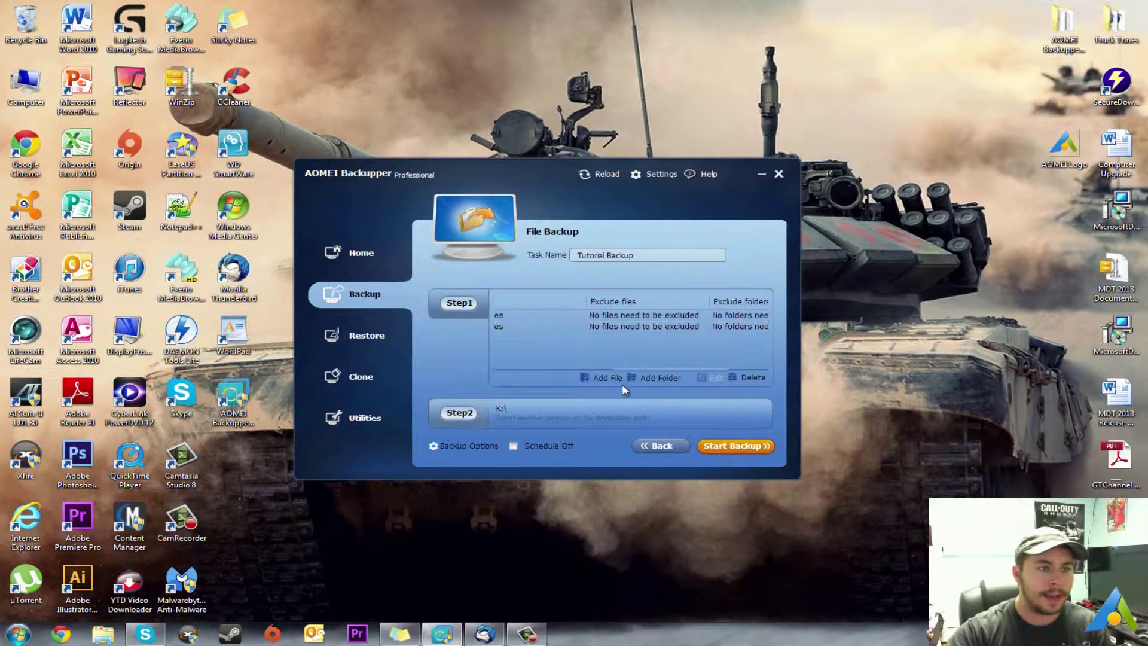
Select the Backgrounds Wallpapers HD folder as a third source and expand its filter settings
left_click(656, 379)
left_click(673, 291)
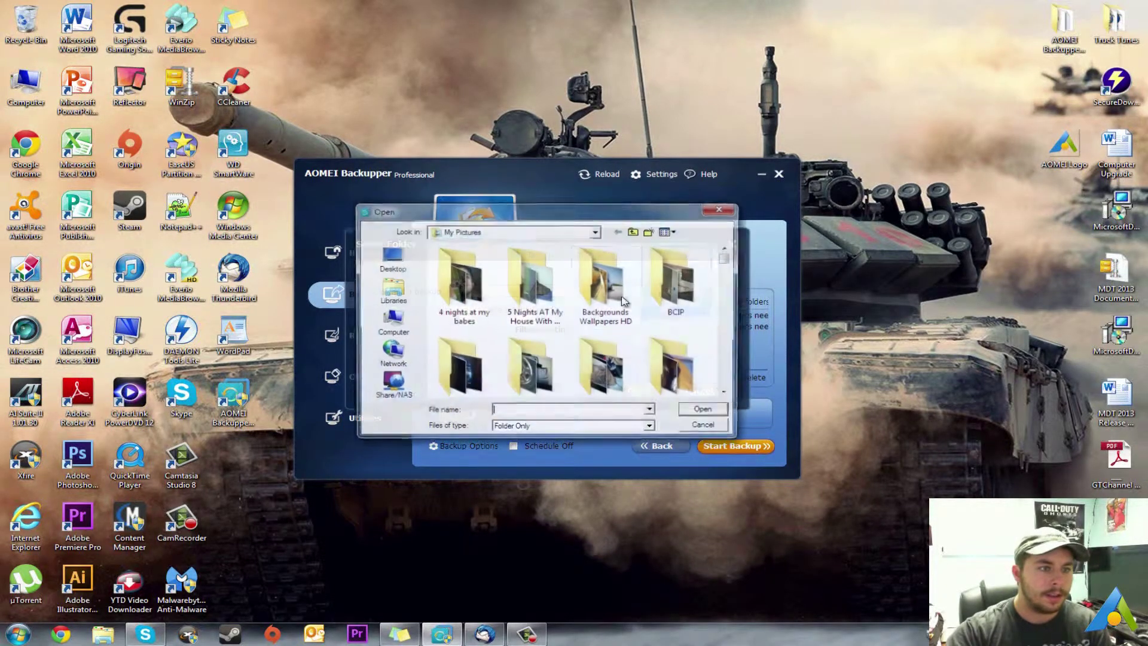
left_click(604, 293)
left_click(701, 412)
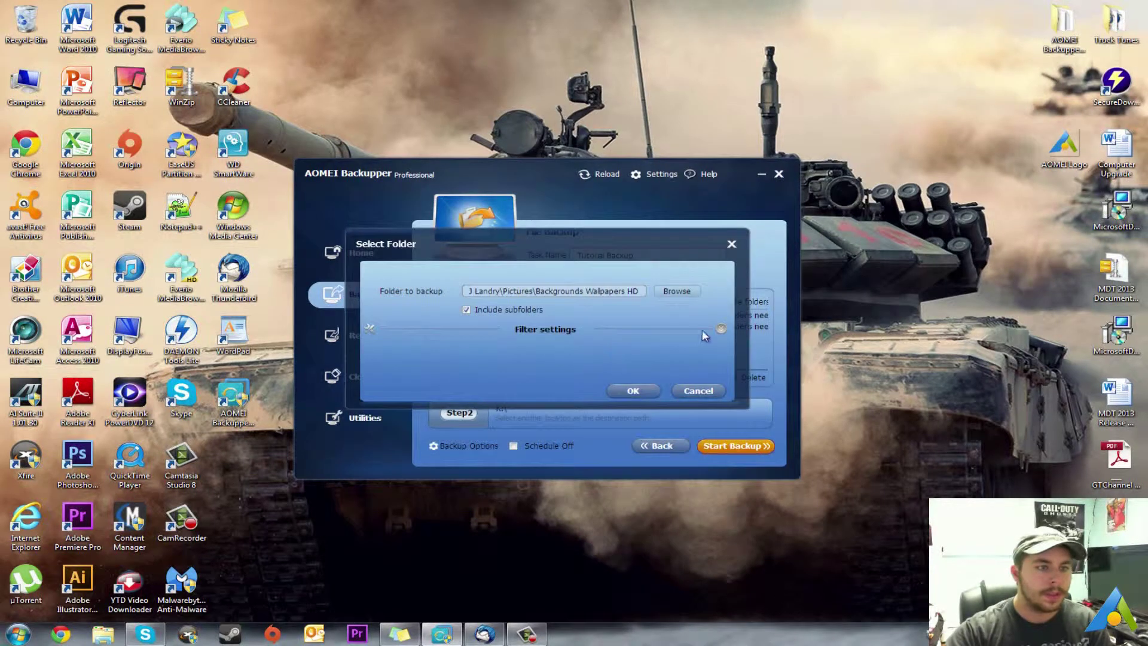
left_click(720, 330)
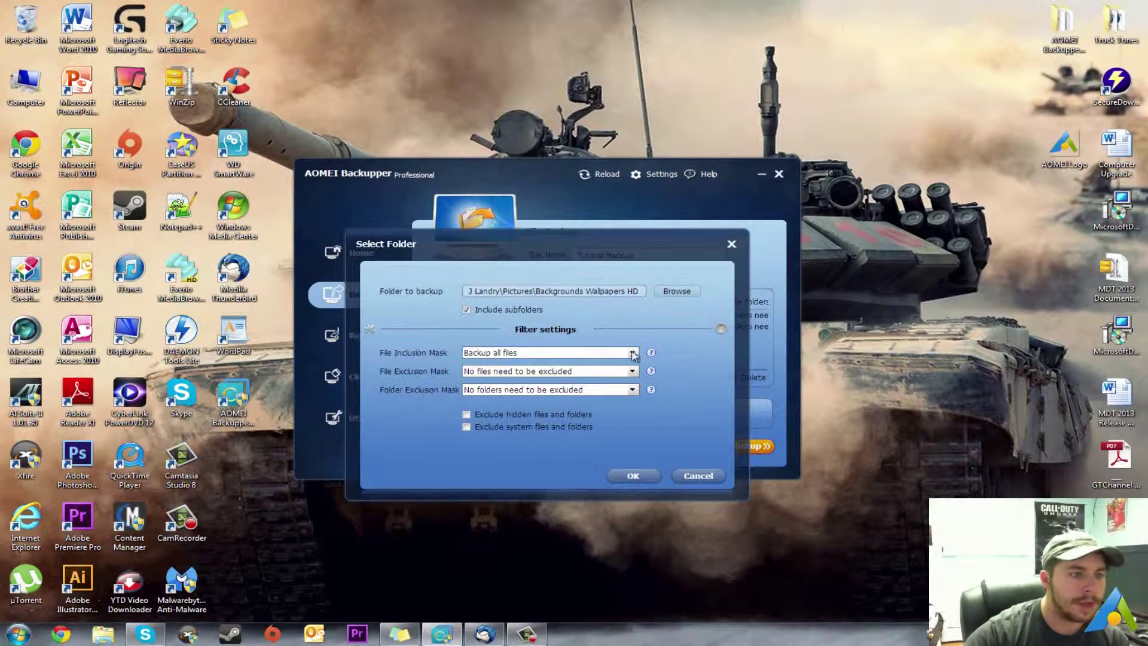
Keep the filters at all files included with no file or folder exclusions, and add the folder
left_click(632, 353)
left_click(568, 382)
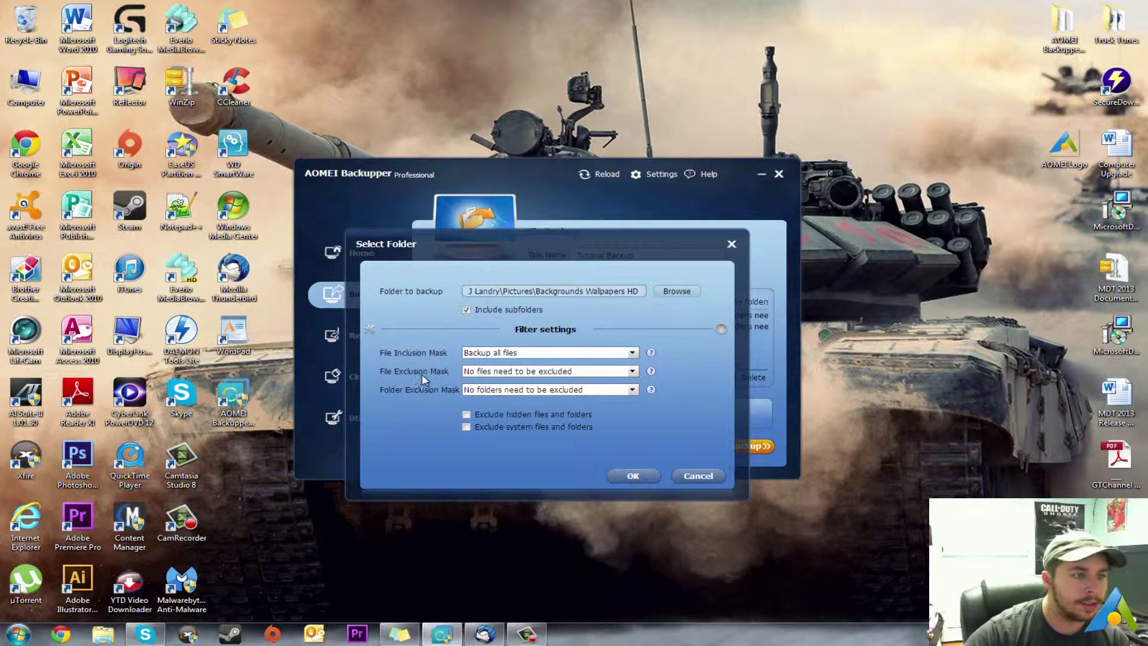
left_click(632, 371)
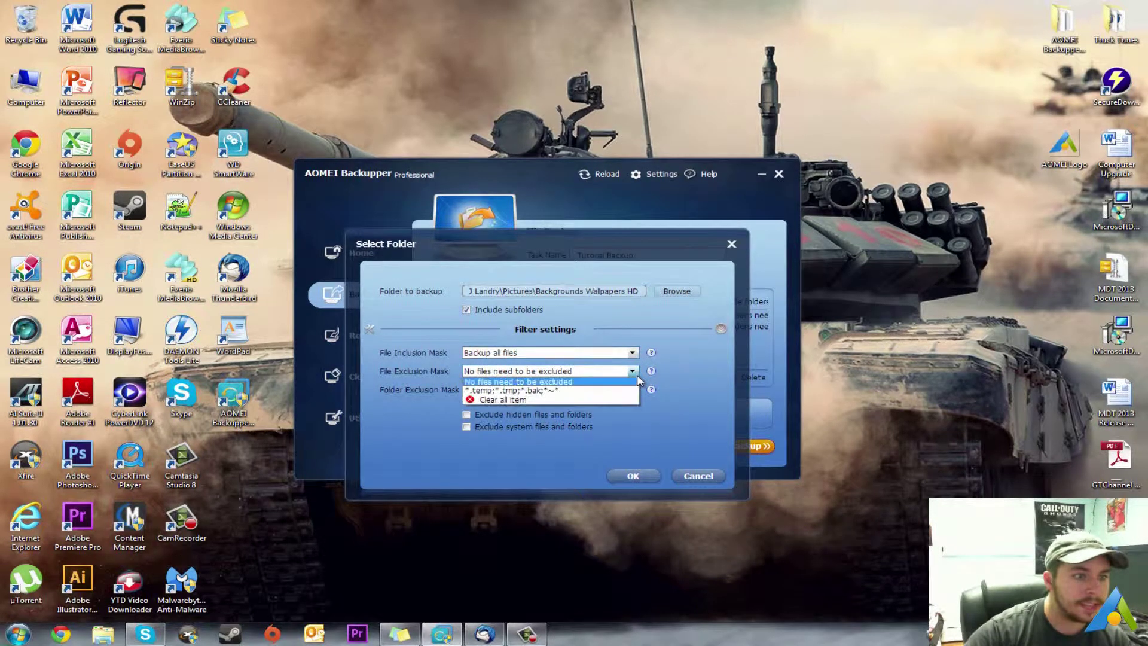
left_click(638, 376)
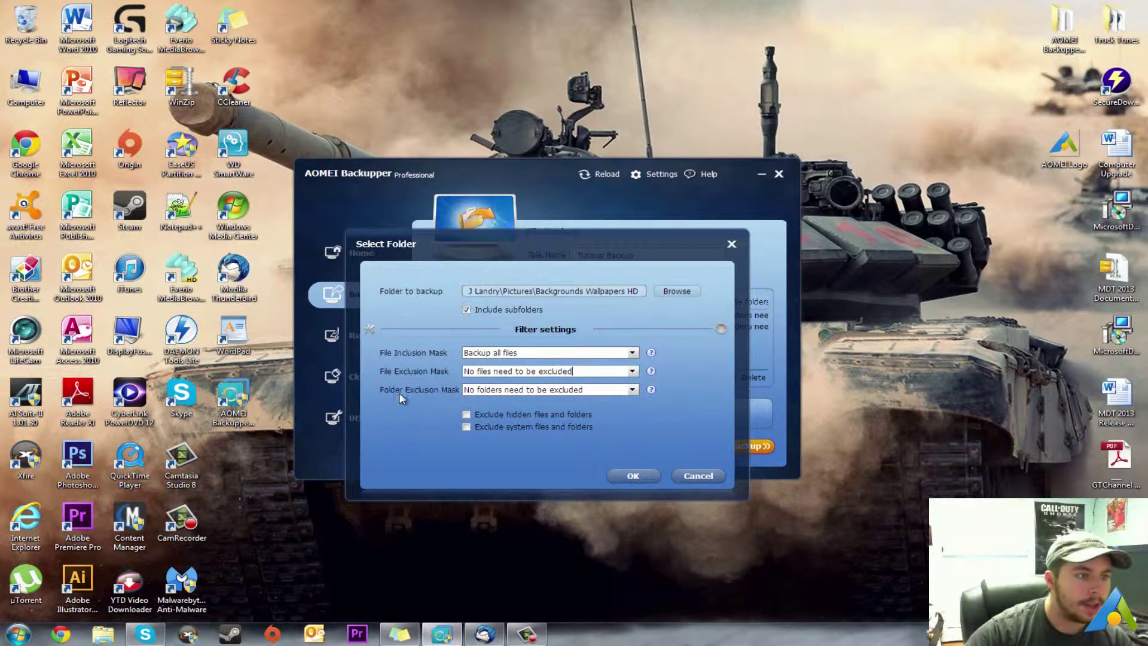
left_click(632, 390)
left_click(633, 391)
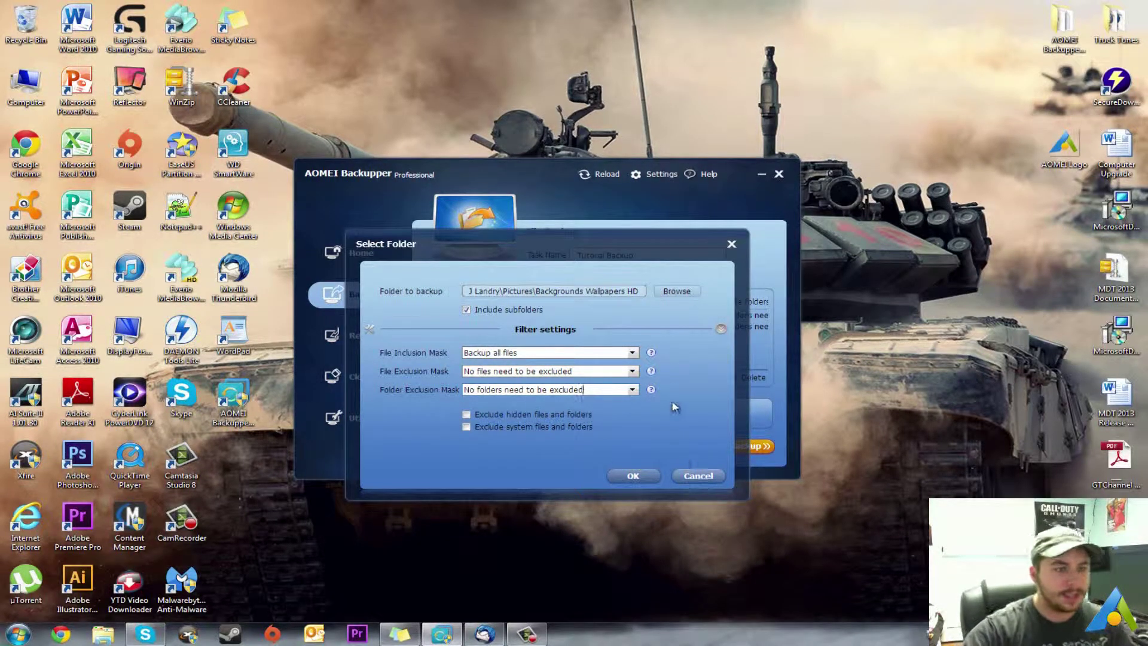
left_click(634, 475)
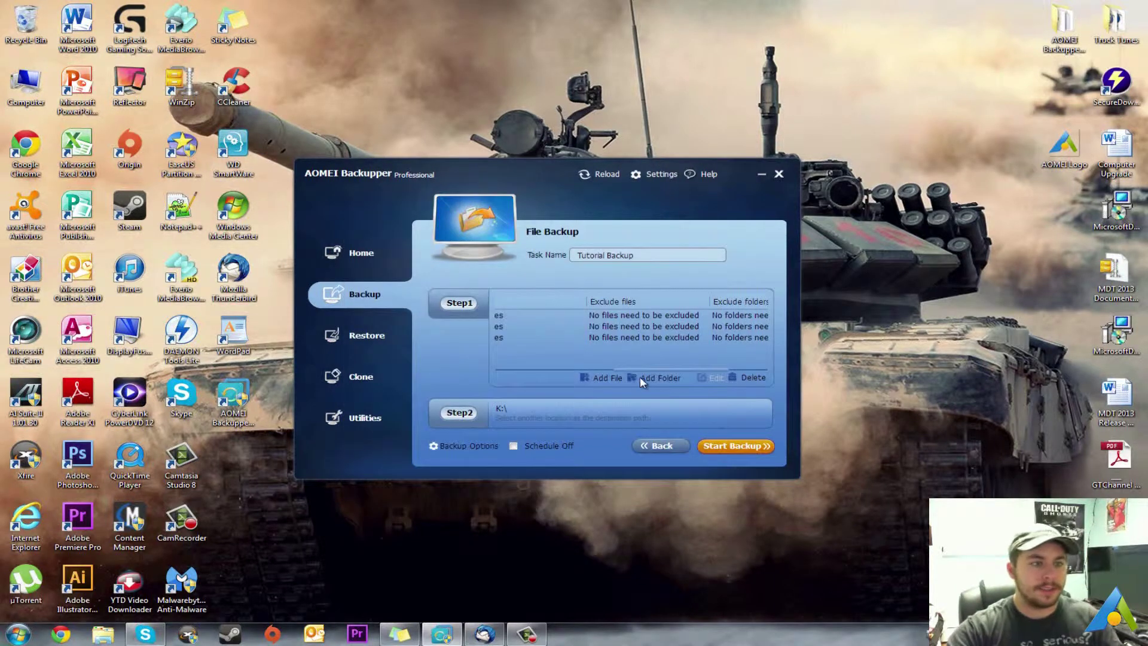
Add the BCIP Pictures folder to the backup list
left_click(641, 381)
left_click(673, 293)
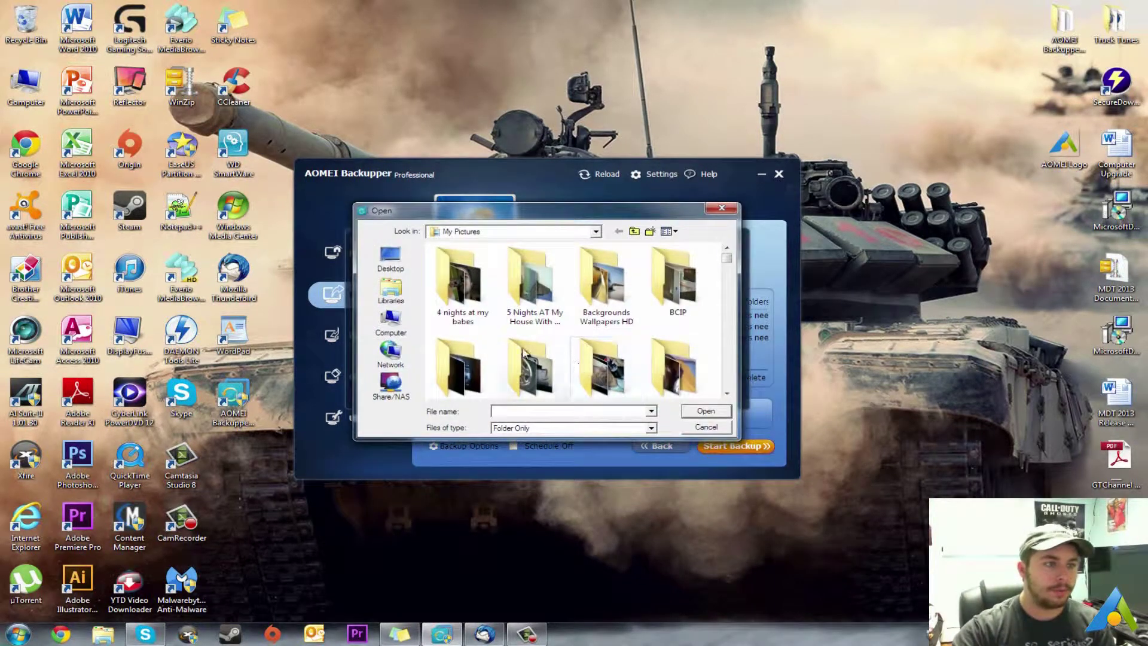
left_click(676, 281)
left_click(692, 412)
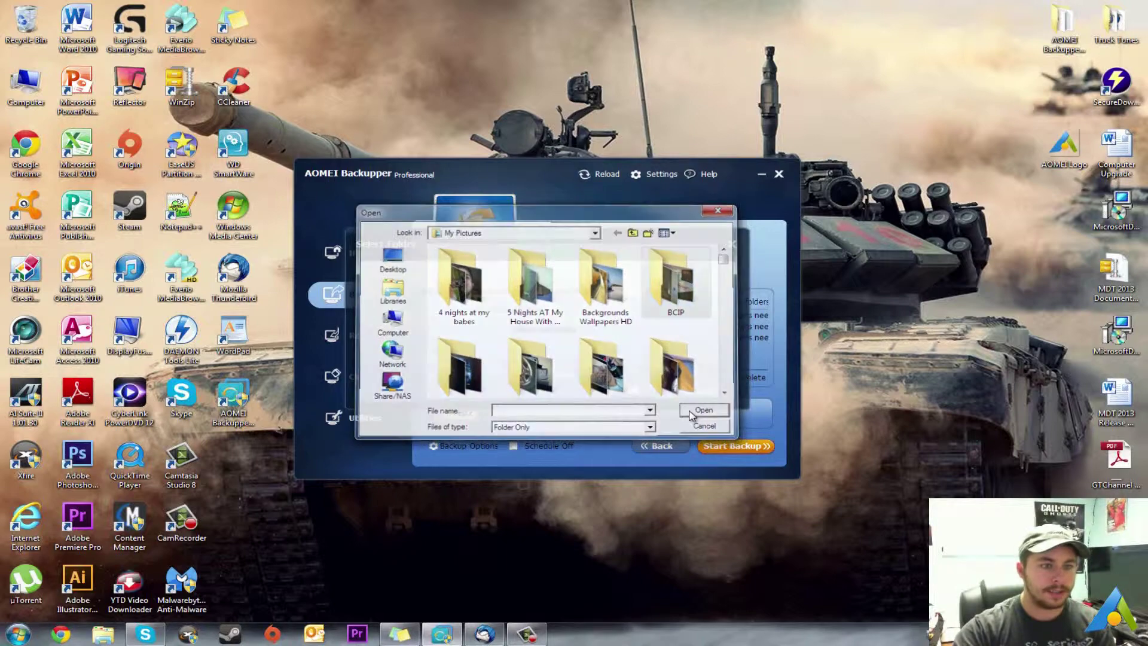
left_click(635, 390)
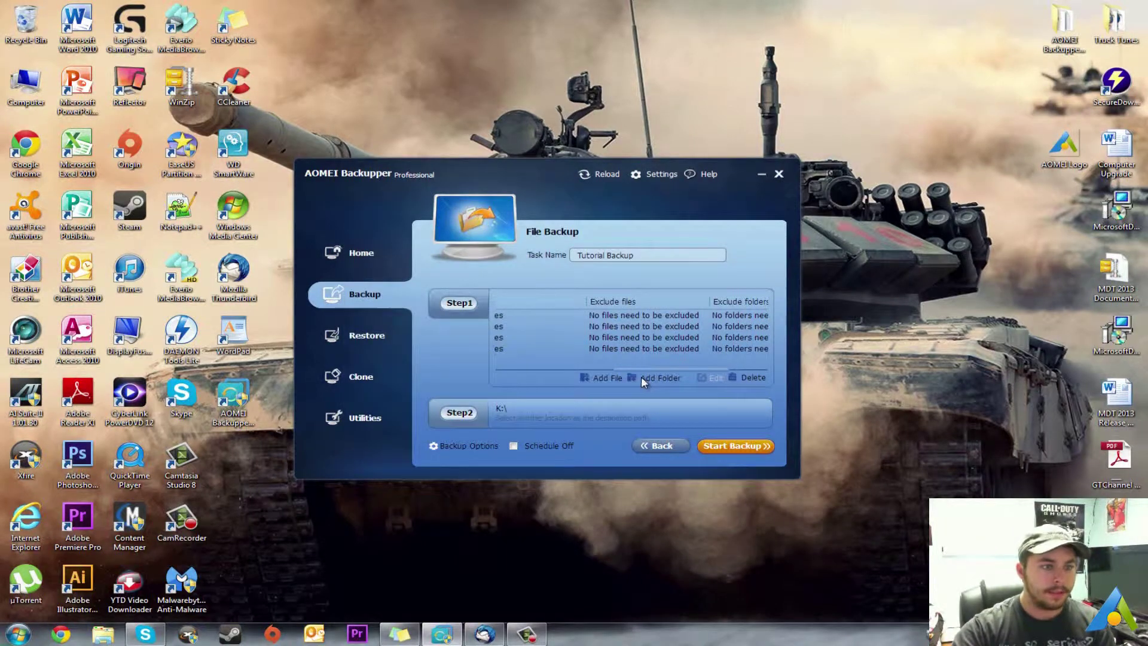
Add a fifth Pictures folder, then pick another Pictures folder to add
left_click(641, 375)
left_click(675, 293)
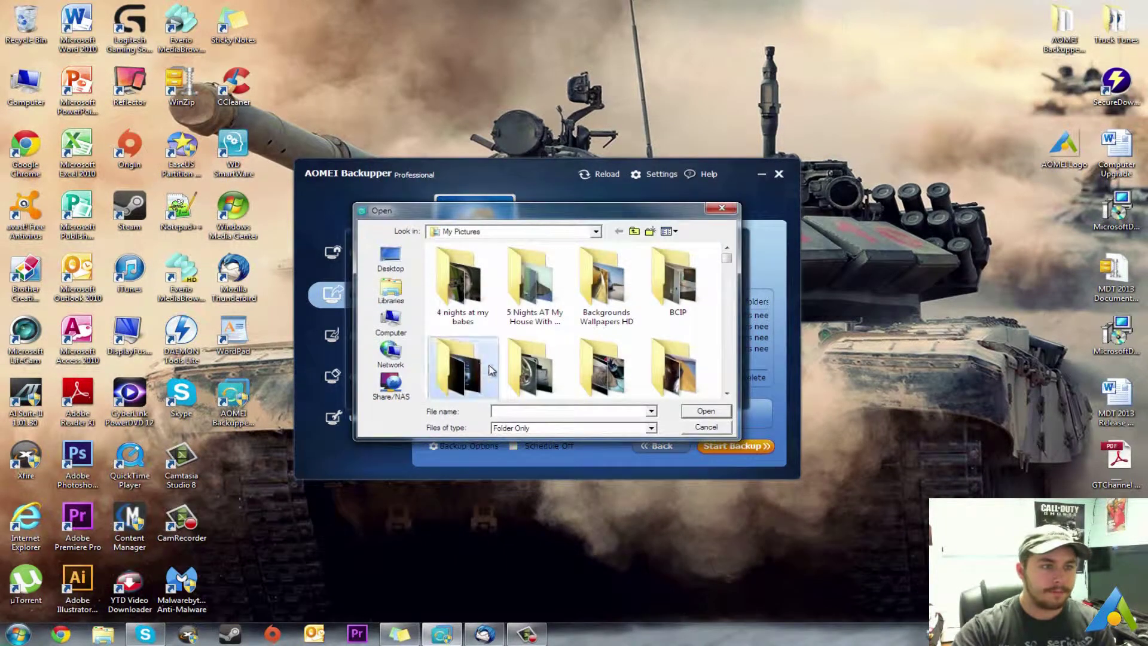
left_click(705, 411)
left_click(634, 390)
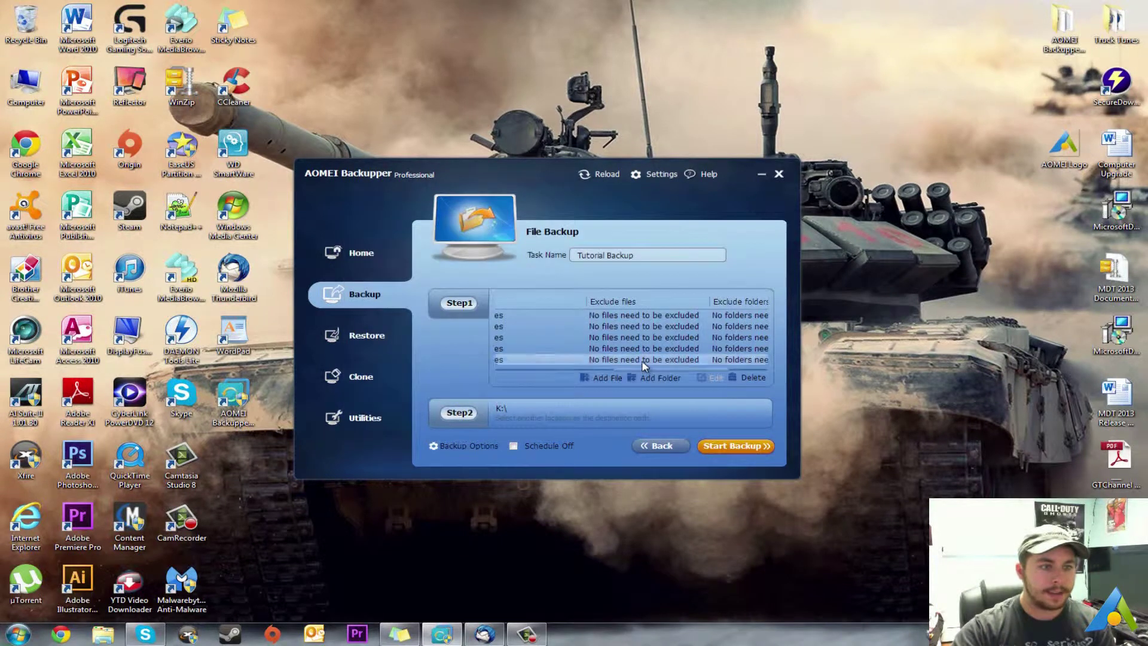
left_click_drag(644, 368, 493, 369)
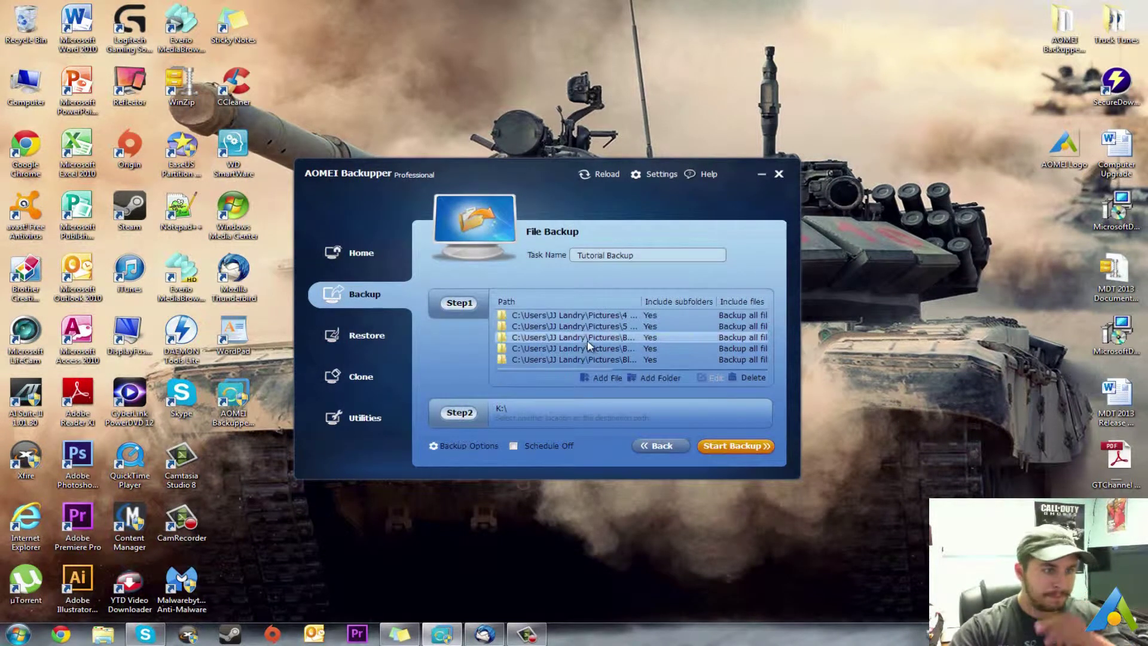
left_click(649, 378)
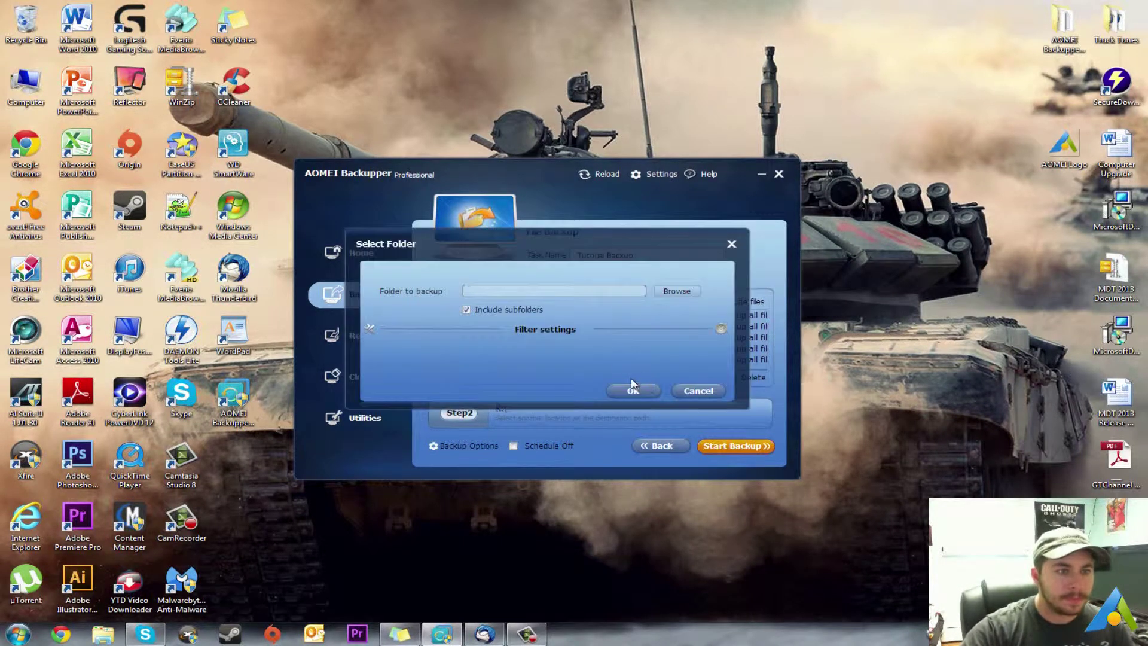
left_click(676, 292)
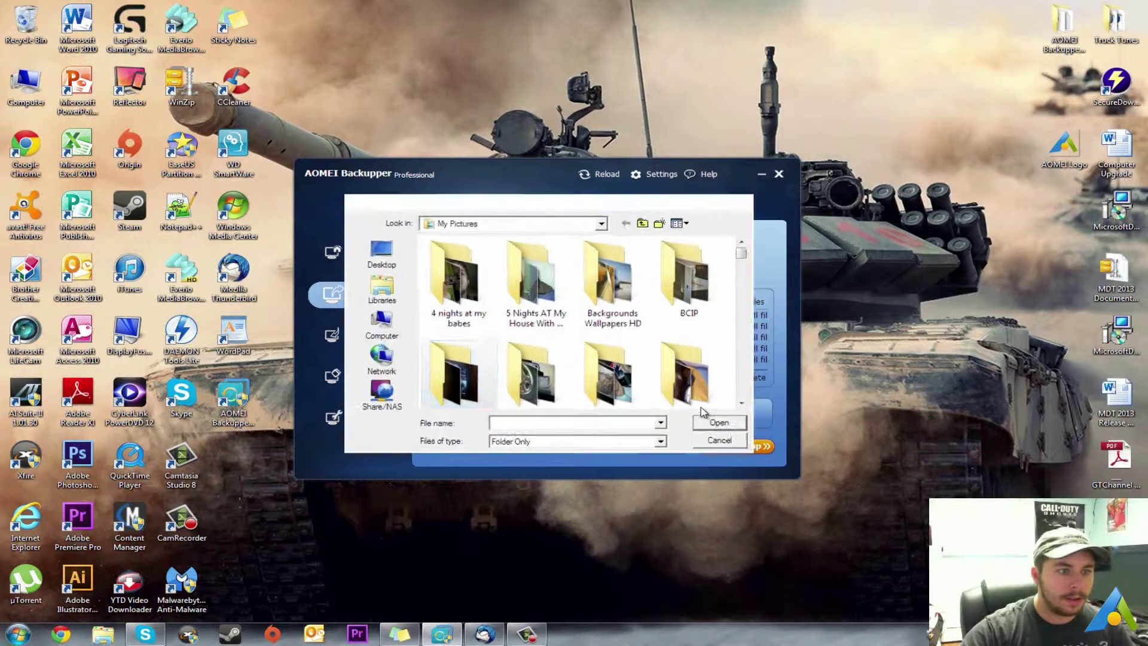
left_click(717, 422)
Try adding two more Pictures folders, dismissing the warning that they are already added
left_click(653, 391)
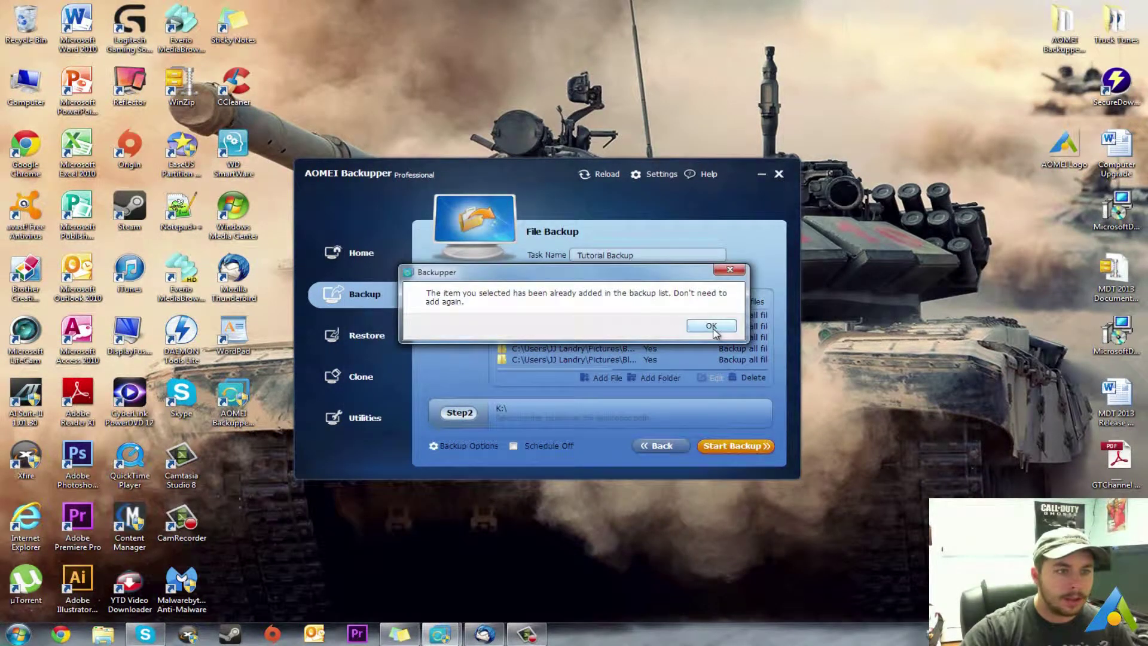
left_click(712, 326)
left_click(666, 378)
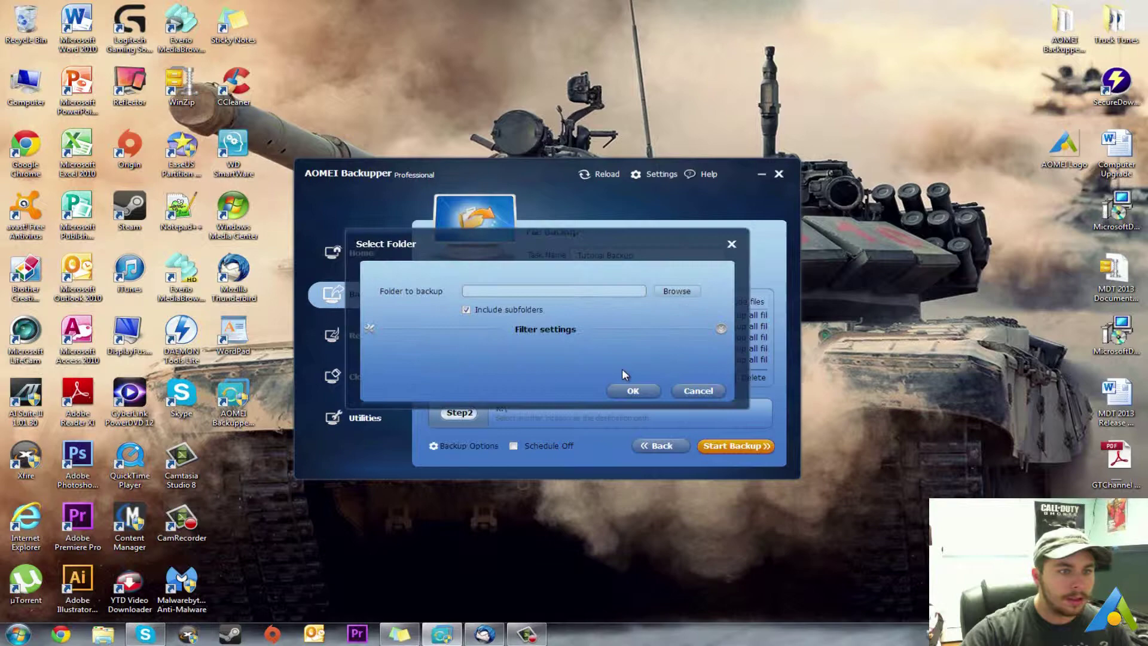
left_click(677, 291)
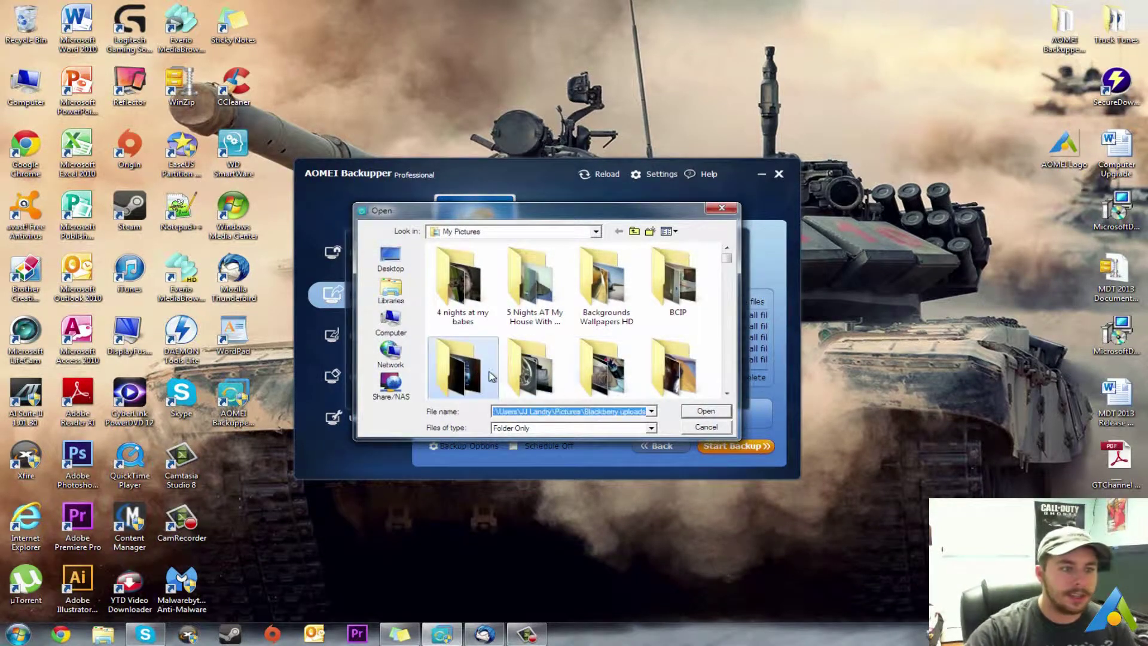
left_click(715, 413)
left_click(629, 390)
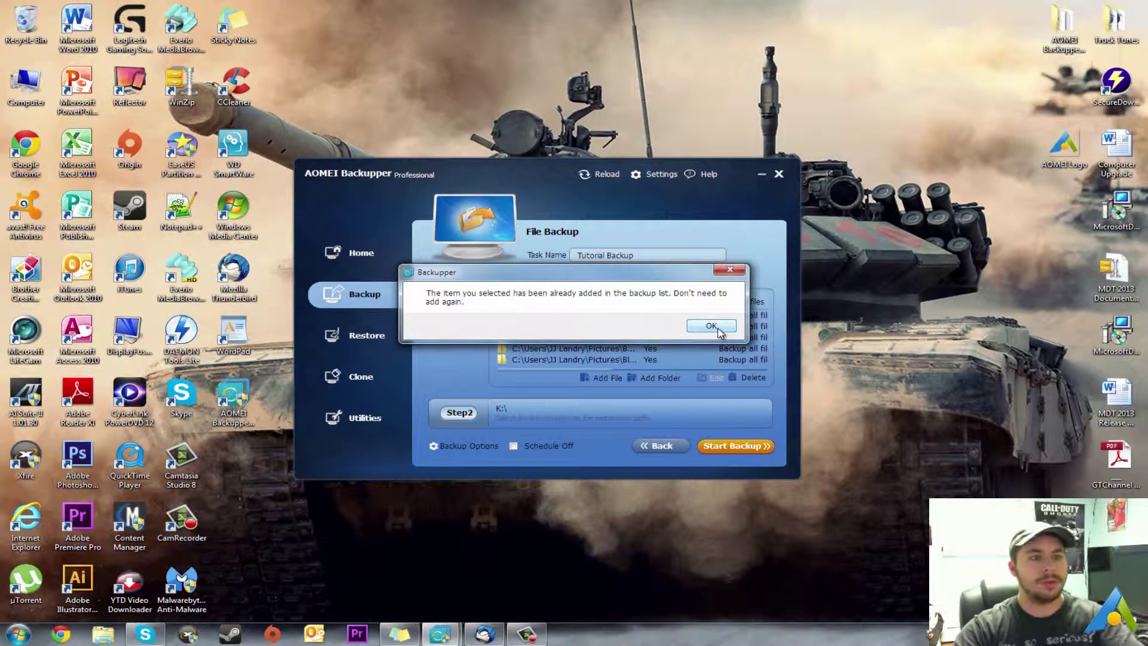
Dismiss the already-added warning and add another Pictures folder to the backup
left_click(711, 327)
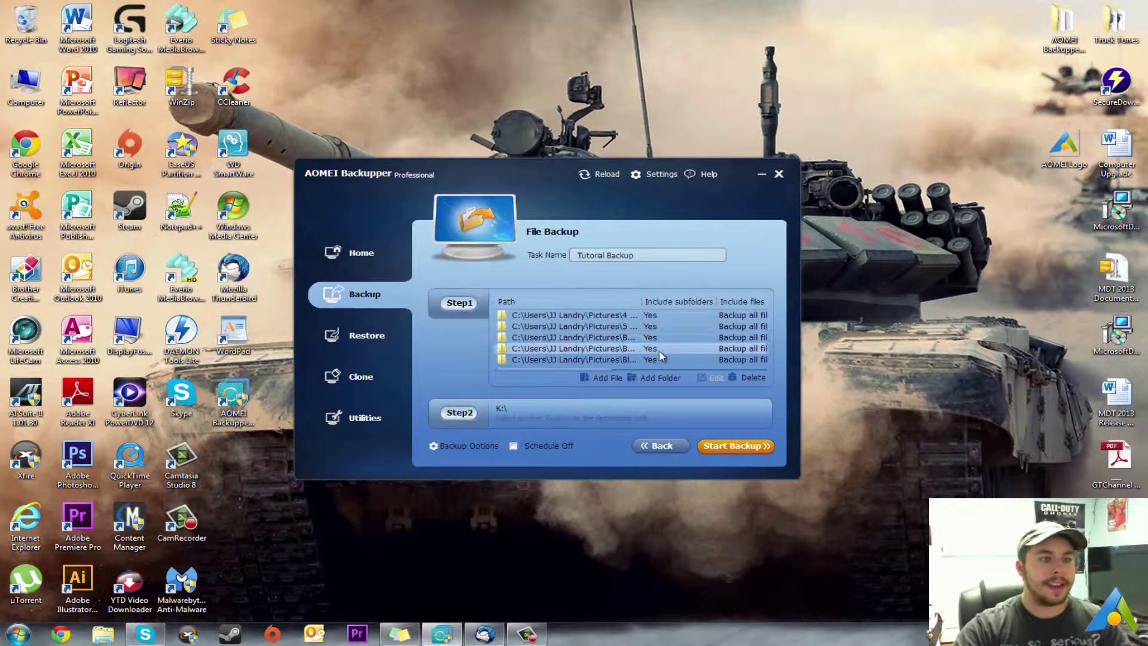
left_click(646, 378)
left_click(676, 297)
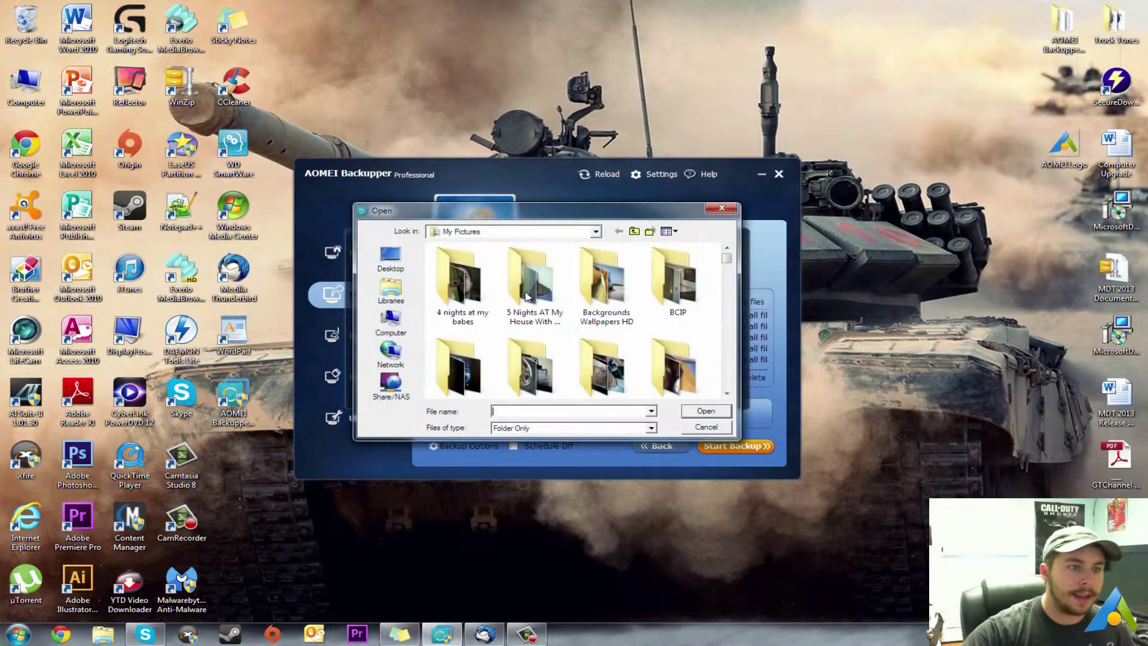
left_click(541, 374)
left_click(686, 412)
left_click(634, 390)
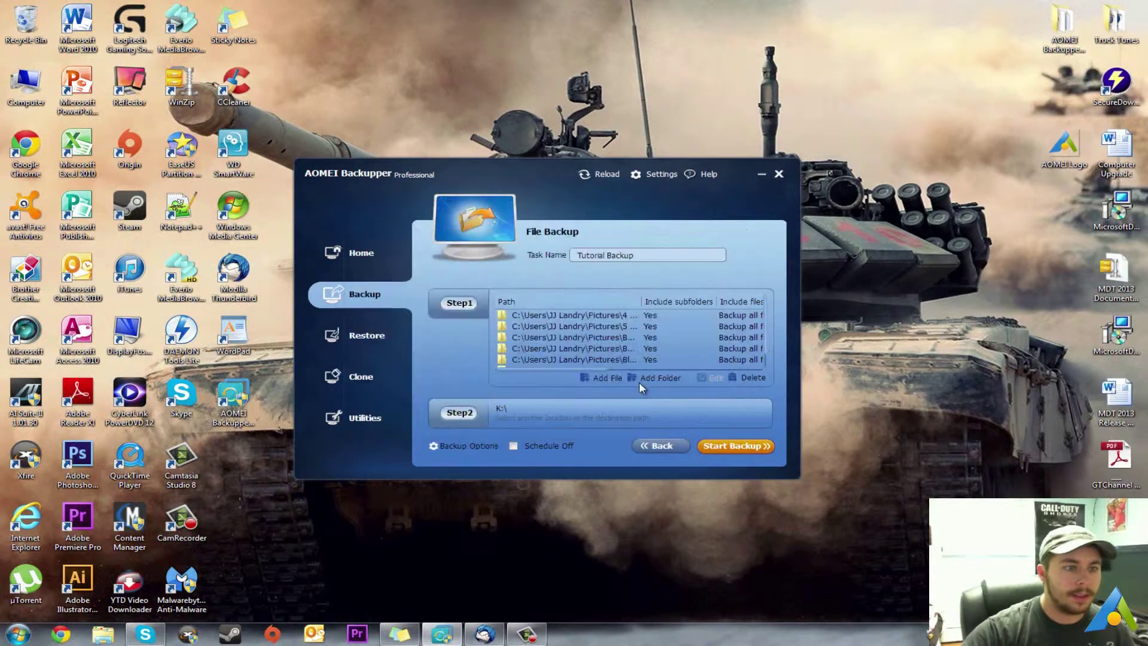
Add the Bordom and BUD Pictures folders to the backup list
left_click(637, 378)
left_click(658, 298)
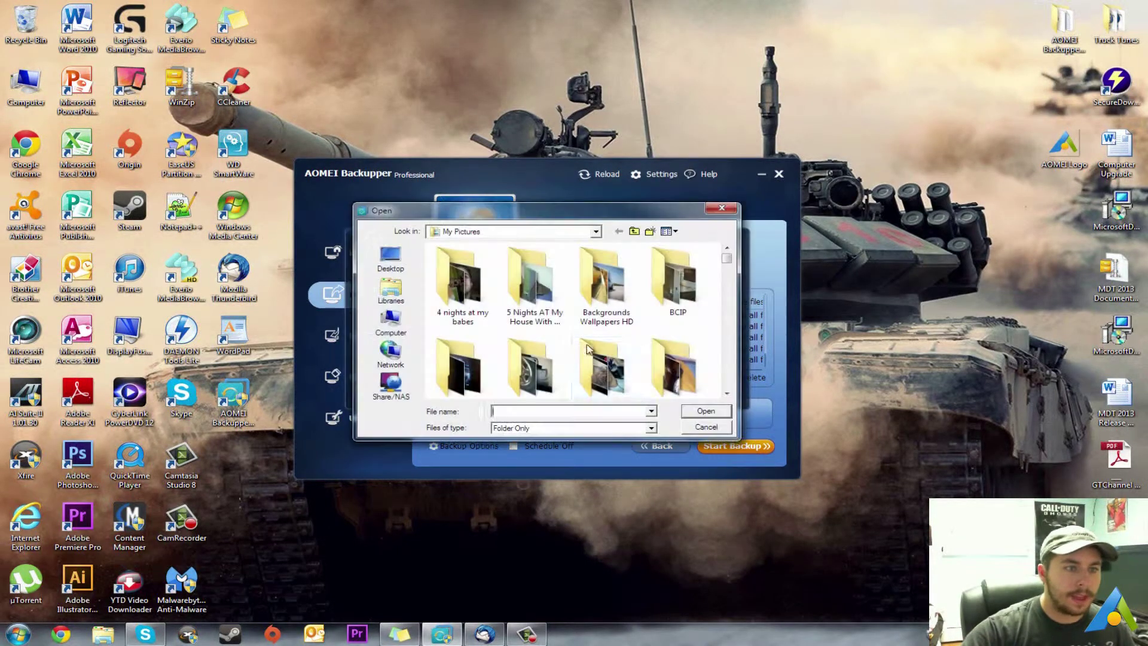
left_click(700, 411)
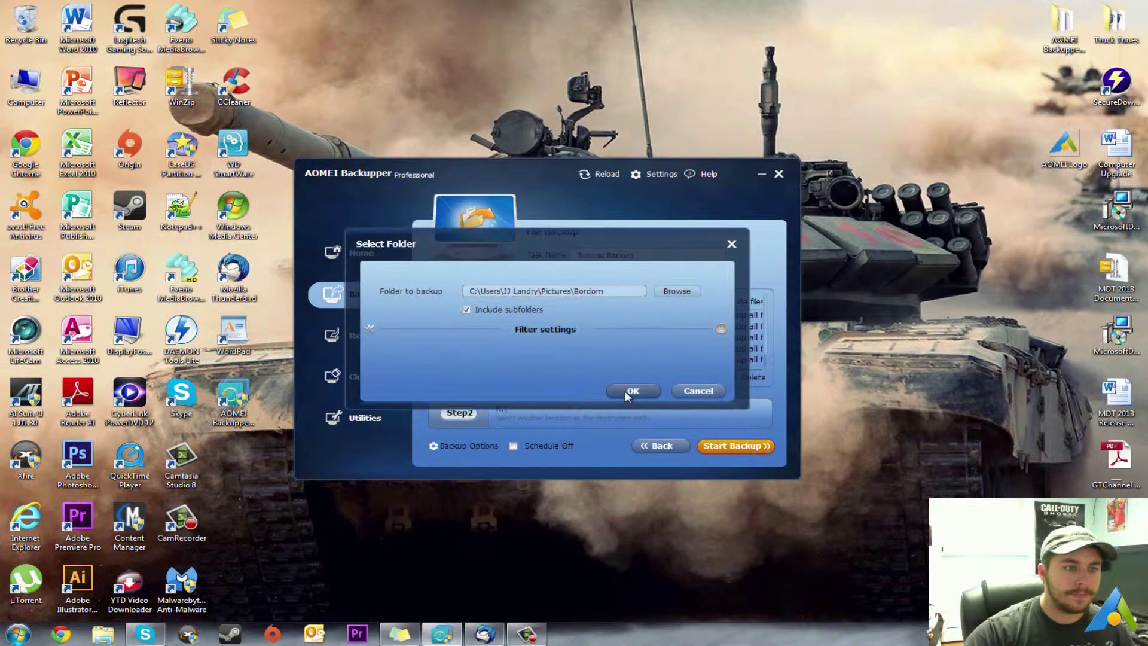
left_click(628, 390)
left_click(662, 376)
left_click(677, 291)
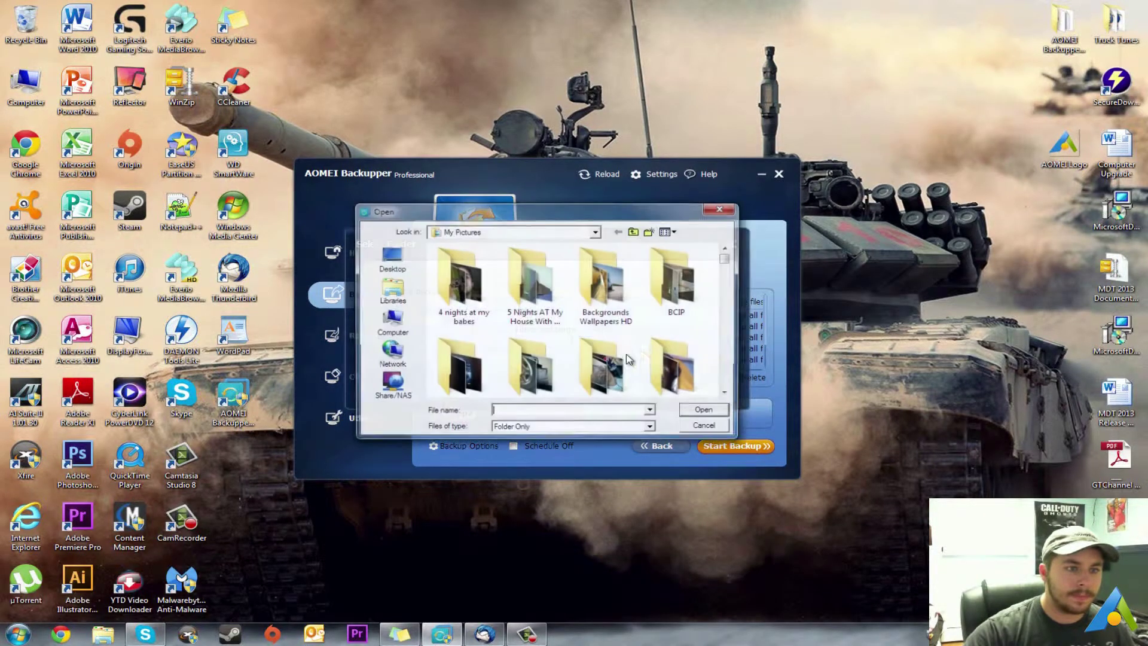
left_click(679, 387)
left_click(703, 413)
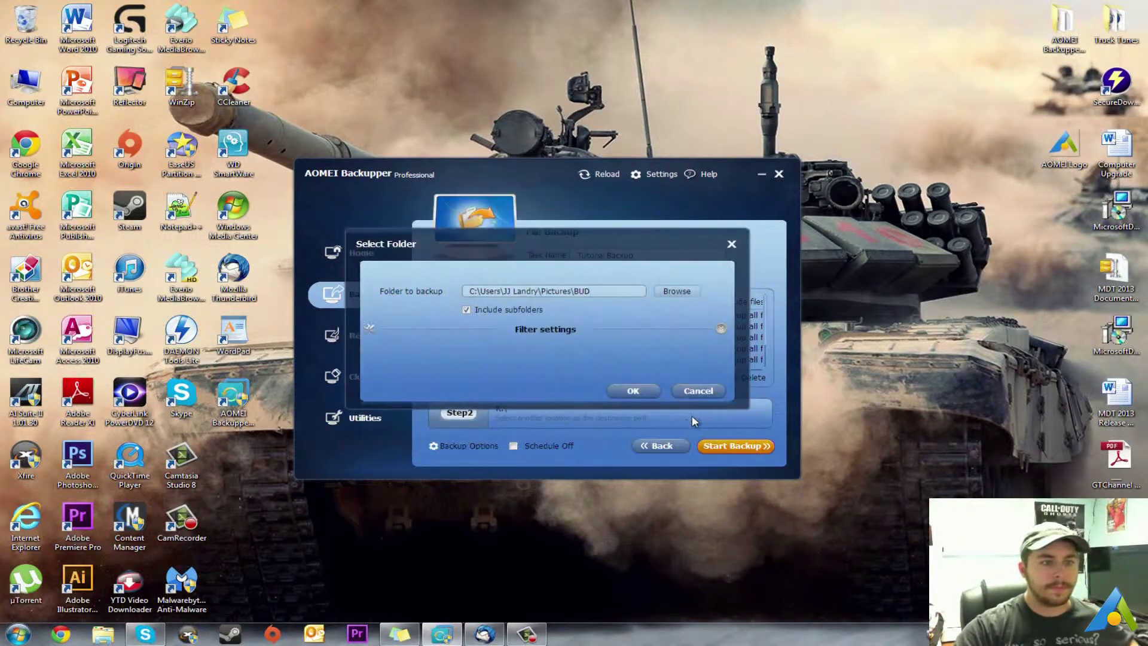
left_click(629, 389)
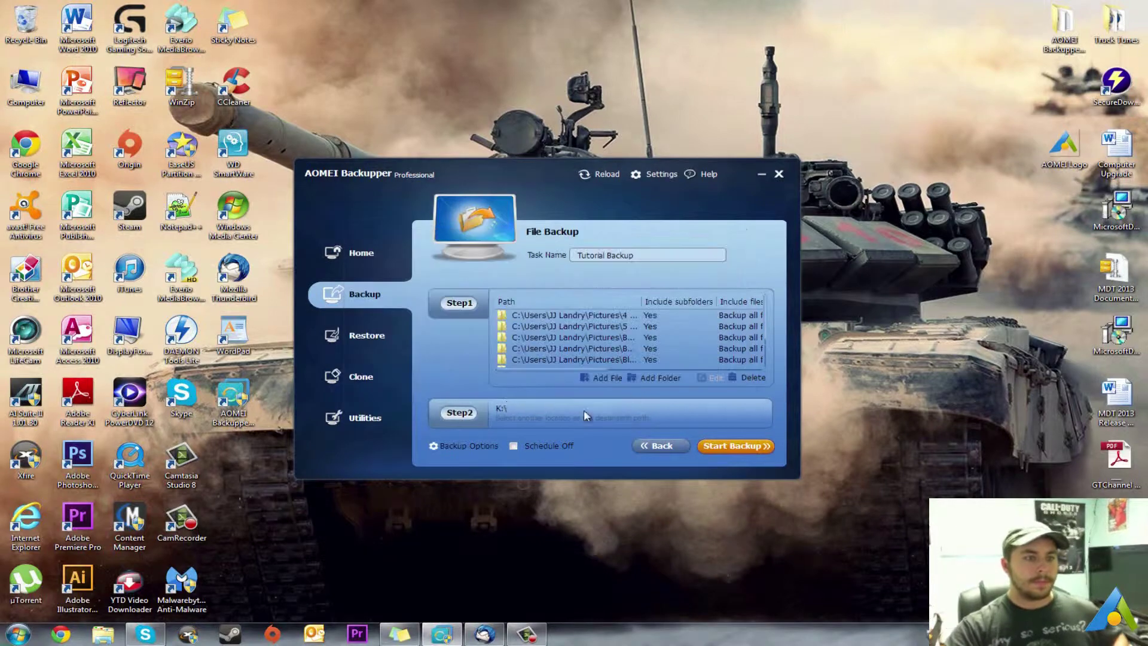
Set the destination to My Book (K:) and create a folder named 'Tutorl Back up folder' there
left_click(451, 414)
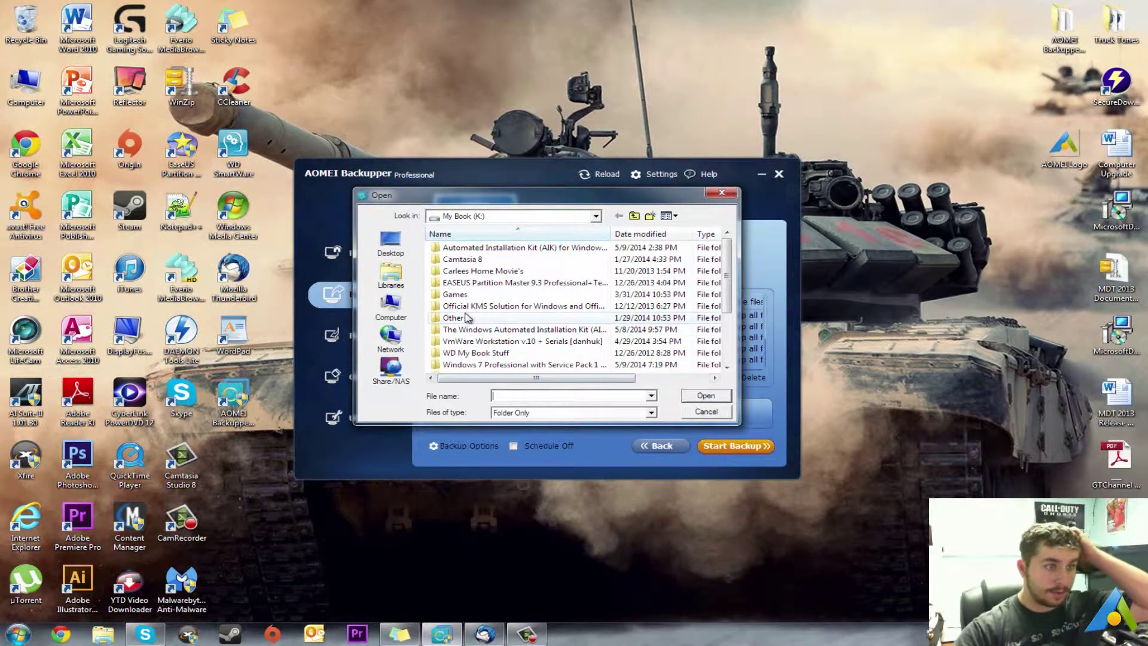
scroll(723, 335, "down", 3)
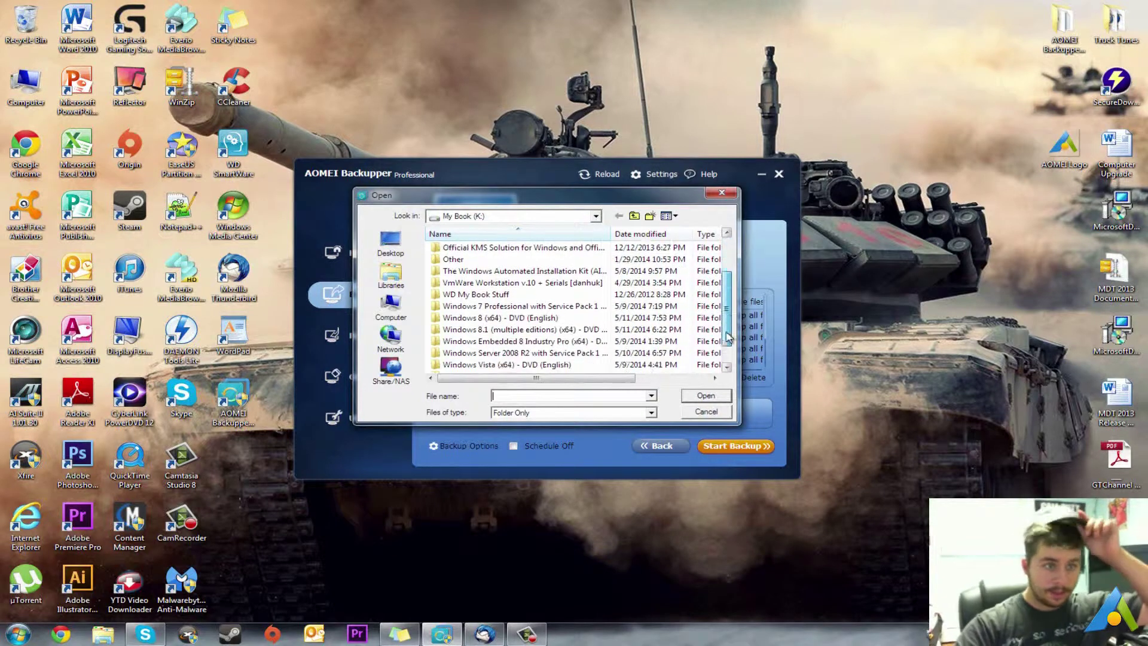
scroll(719, 299, "up", 3)
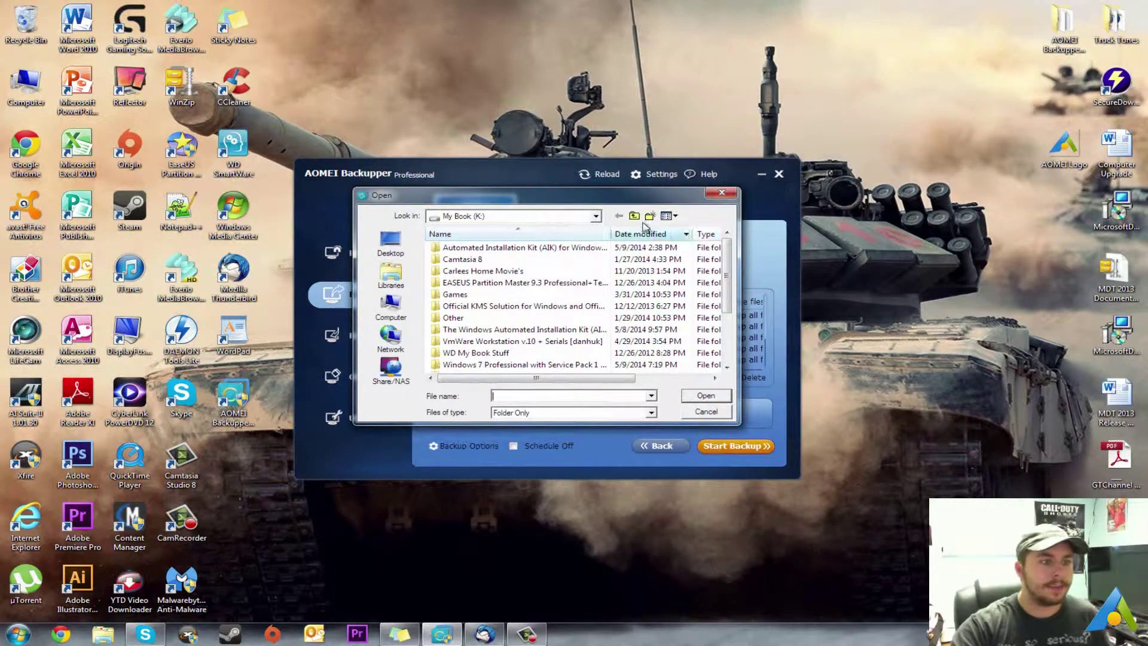
left_click(634, 216)
left_click(512, 318)
double_click(513, 318)
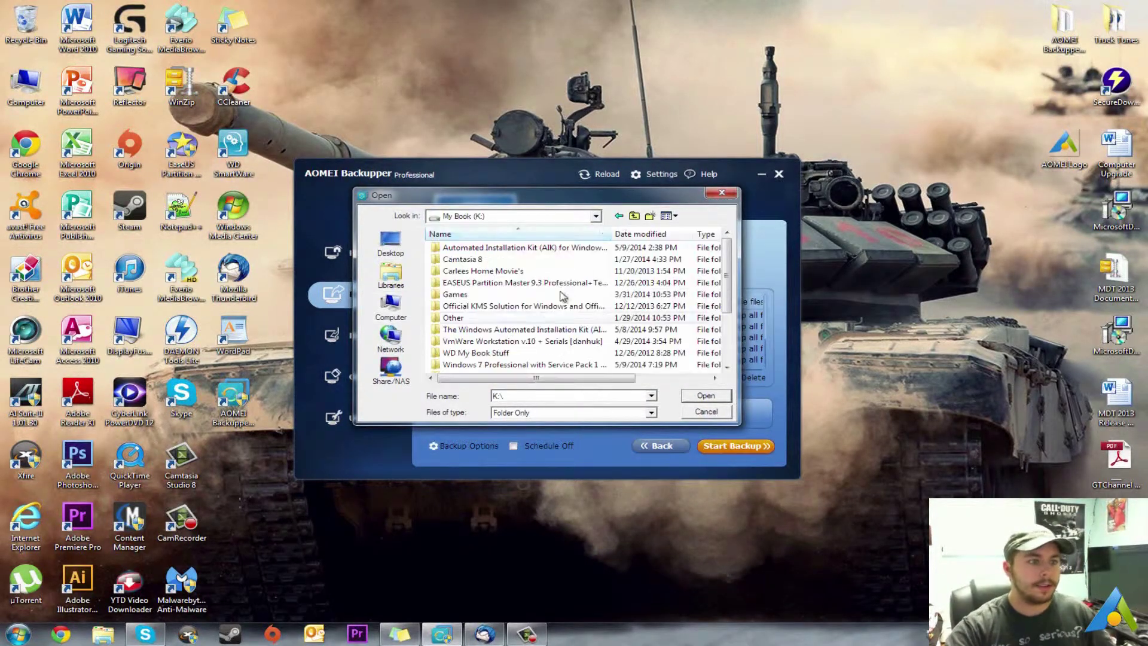
left_click(650, 215)
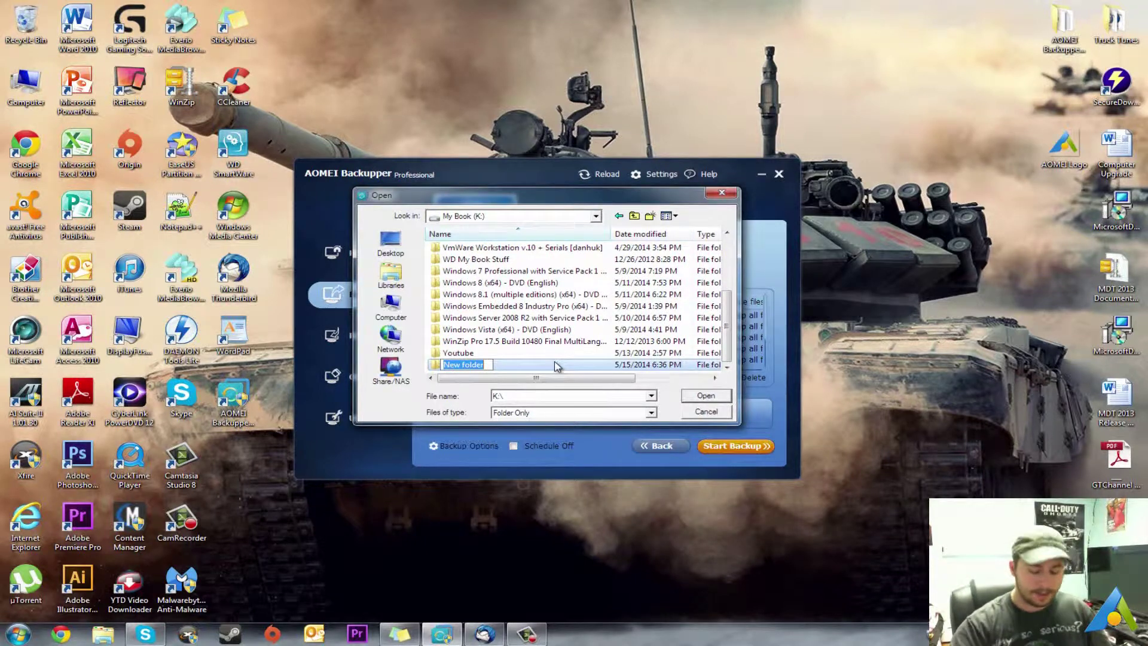
type("T")
type("utor")
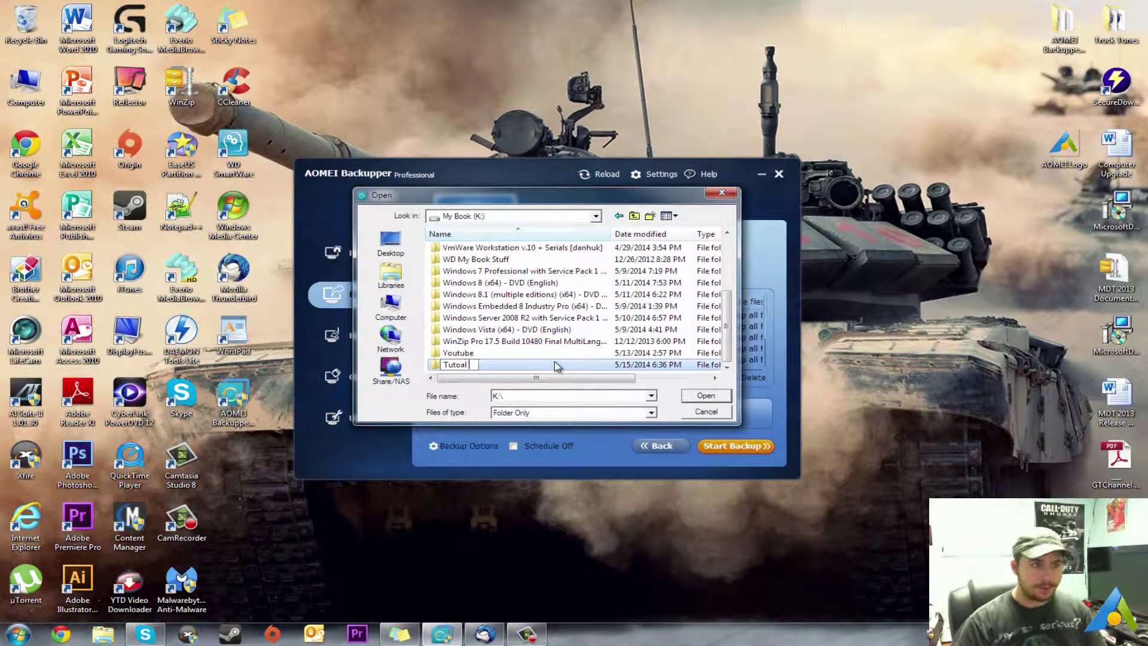
type("l Back up")
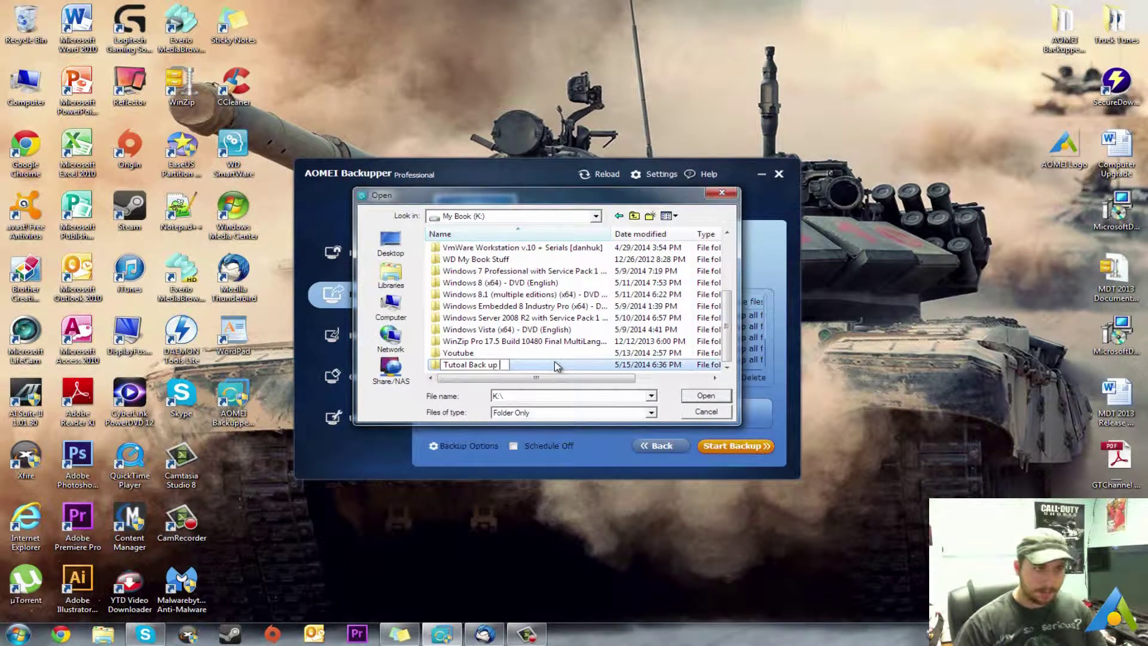
type(" f")
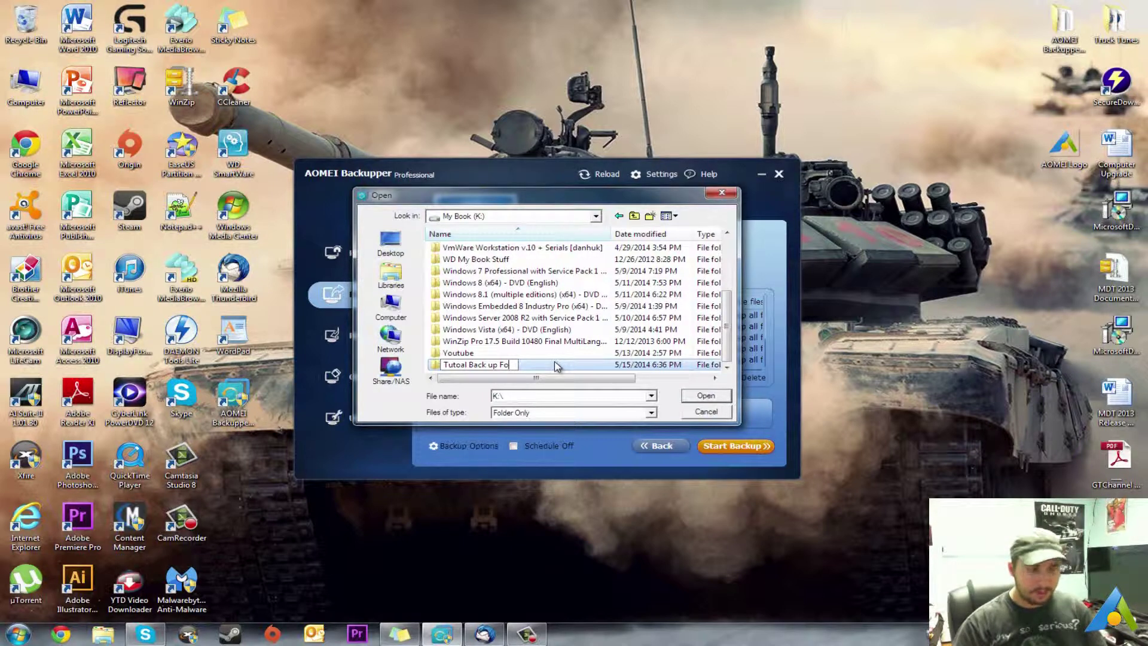
type("older")
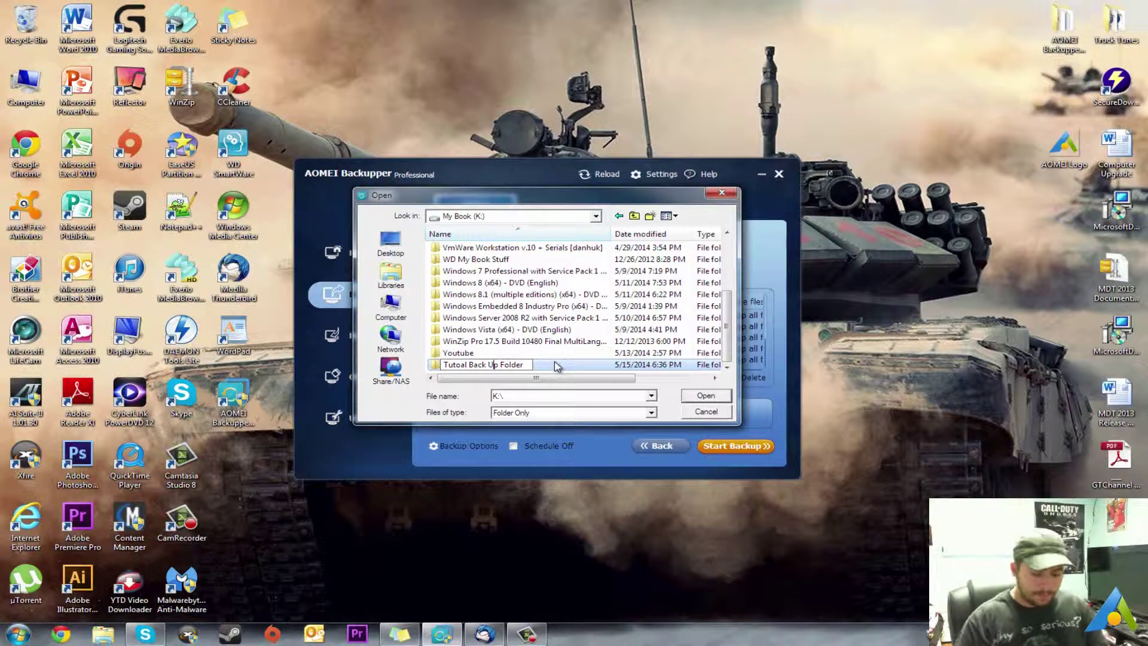
key("Return")
left_click(705, 396)
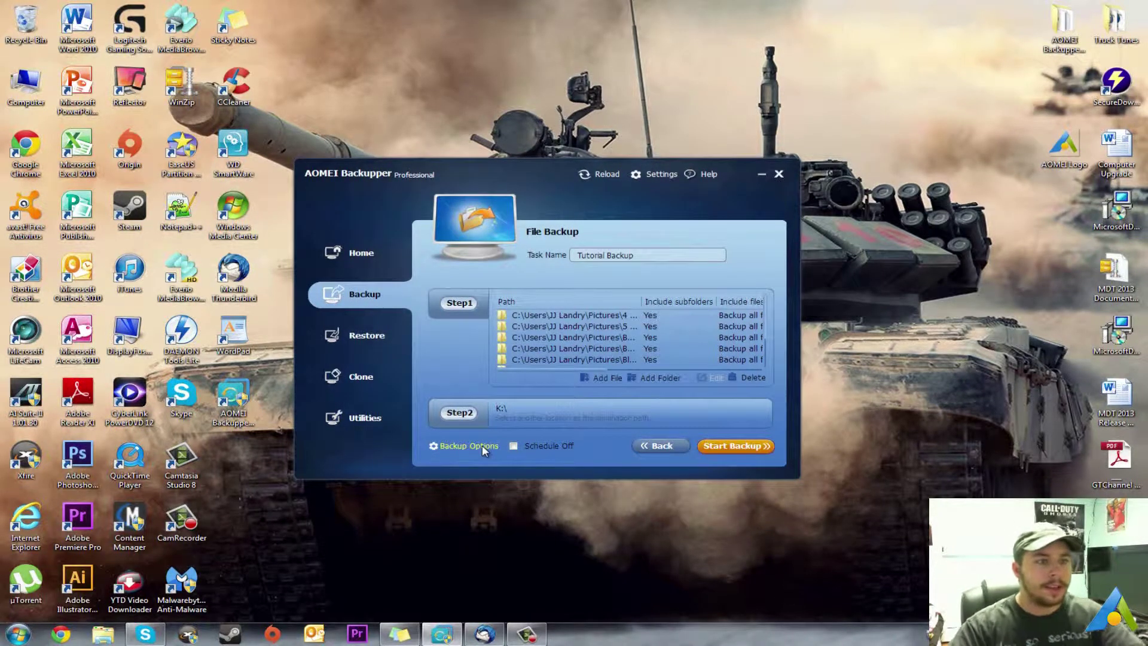
Review the schedule settings, which default to Daily, once at 15/05/2014 18:46
left_click(524, 448)
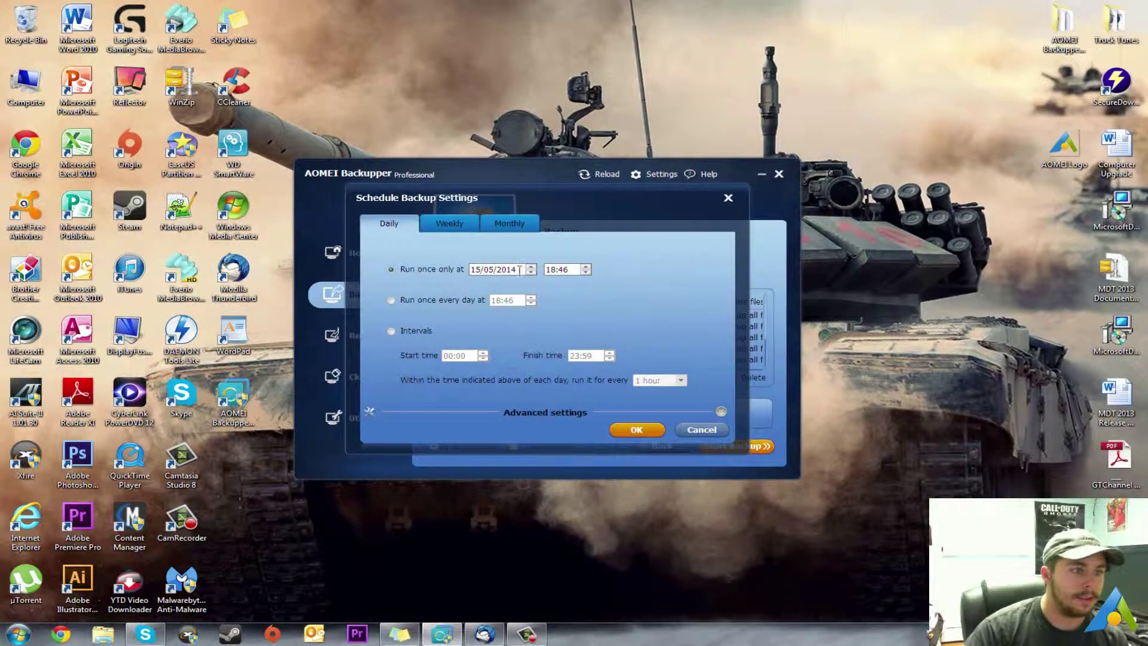
Cancel scheduling and add the comment 'this is a video tutoral for youtube' in Backup Setting
left_click(702, 430)
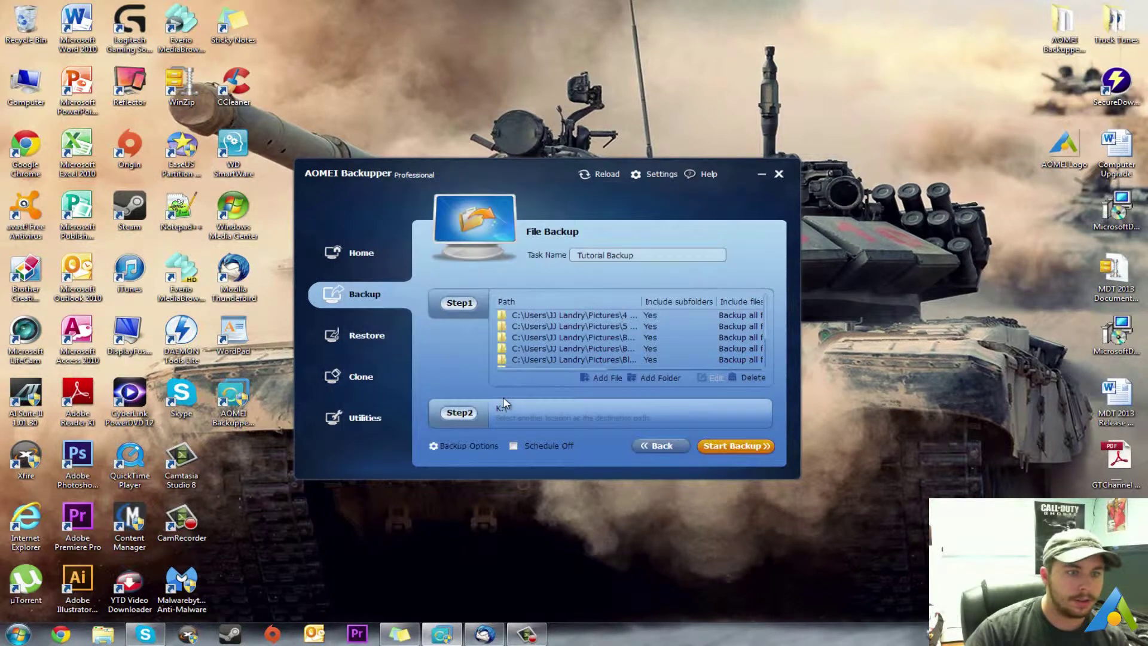
left_click(464, 445)
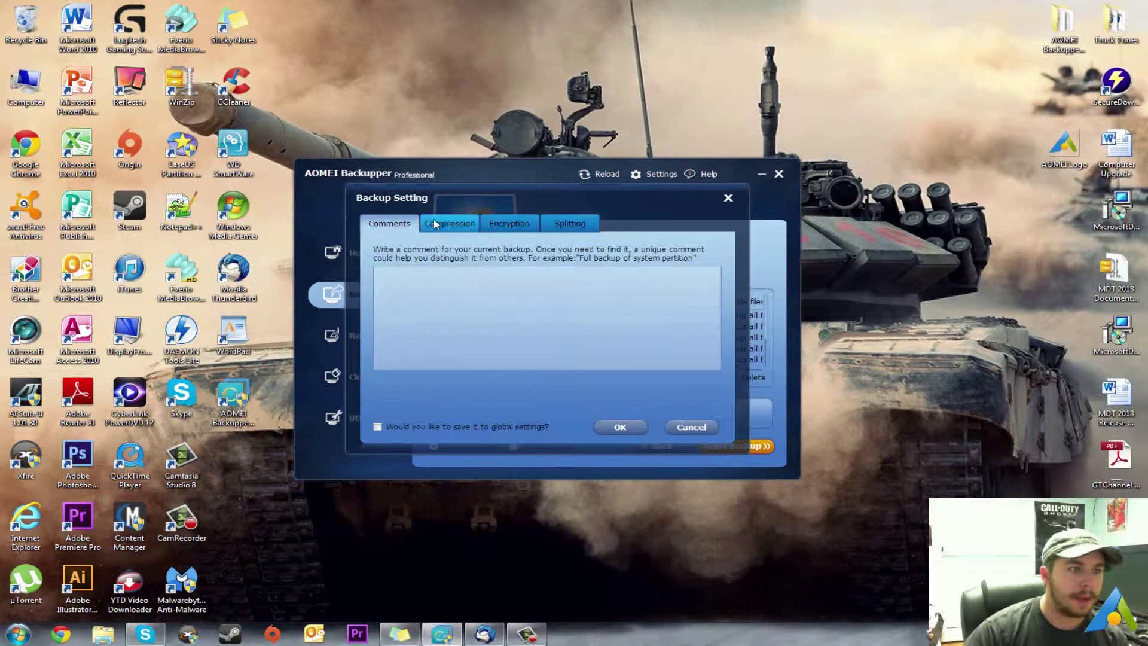
left_click(444, 291)
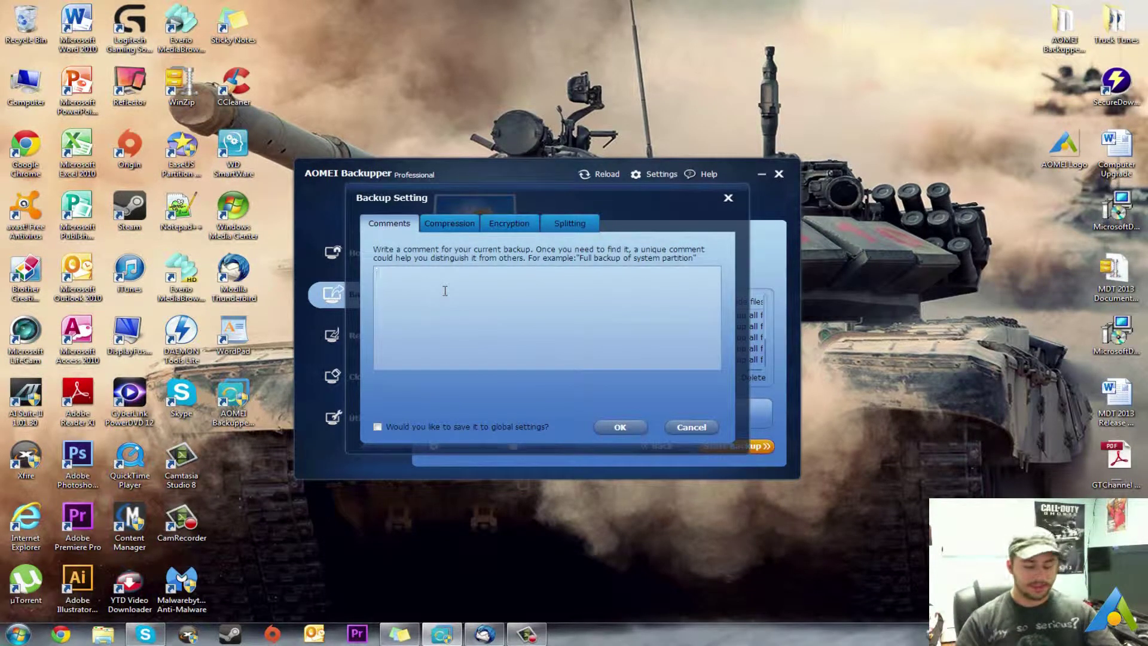
type("this")
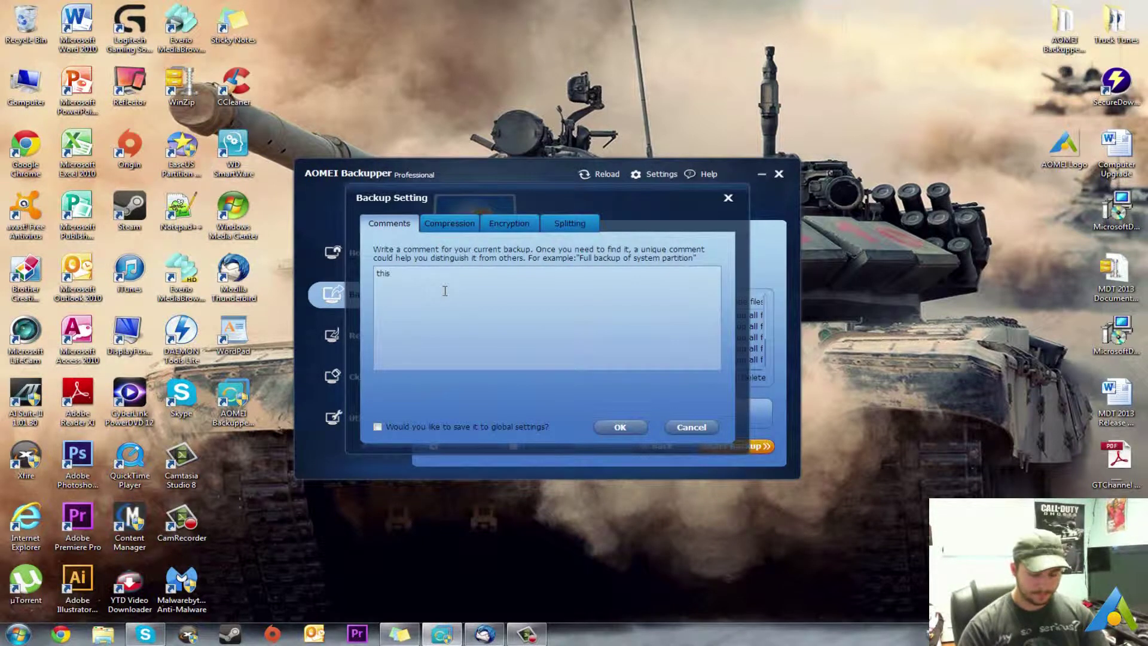
type(" is a vi")
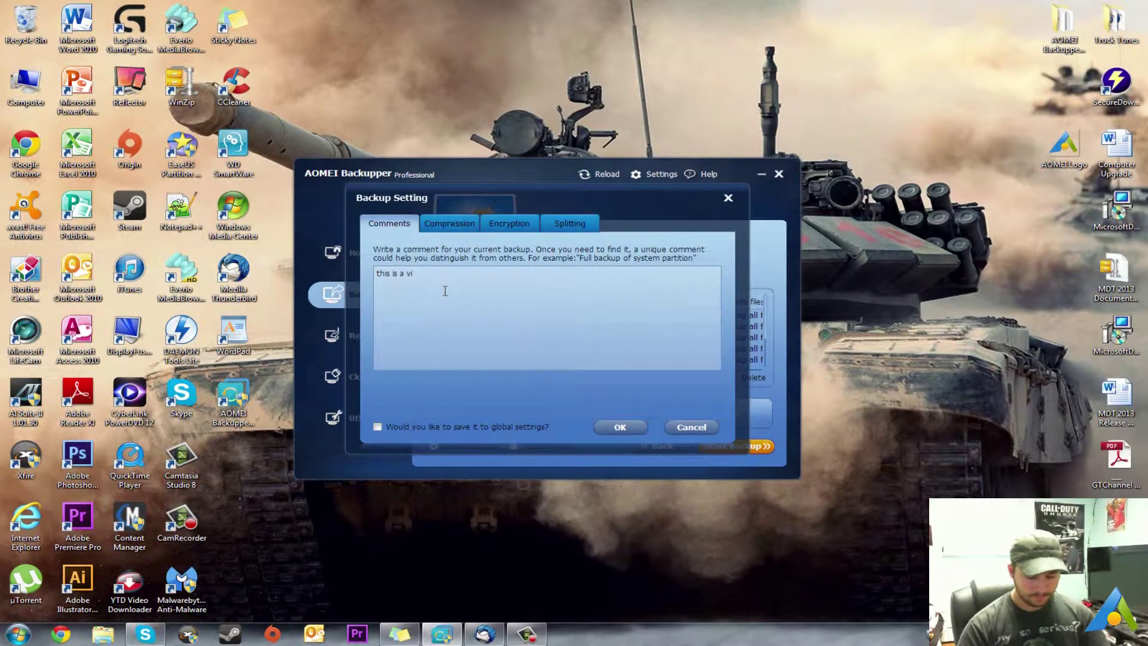
type("deo tutoral")
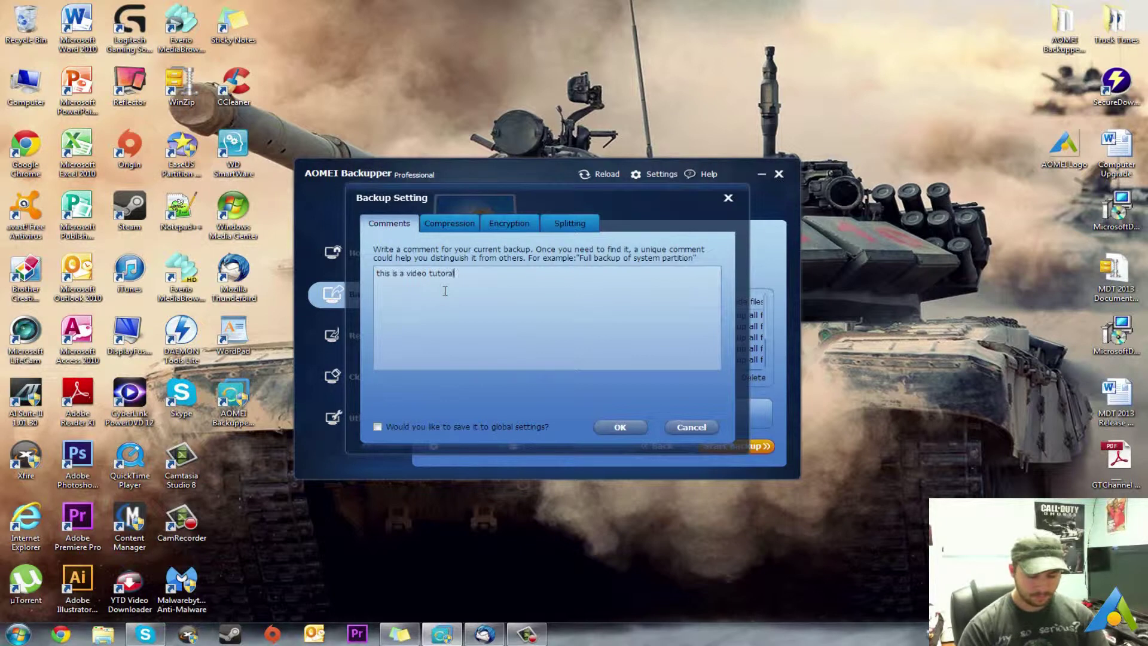
type(" for you")
key("BackSpace")
key("BackSpace")
key("BackSpace")
type("y")
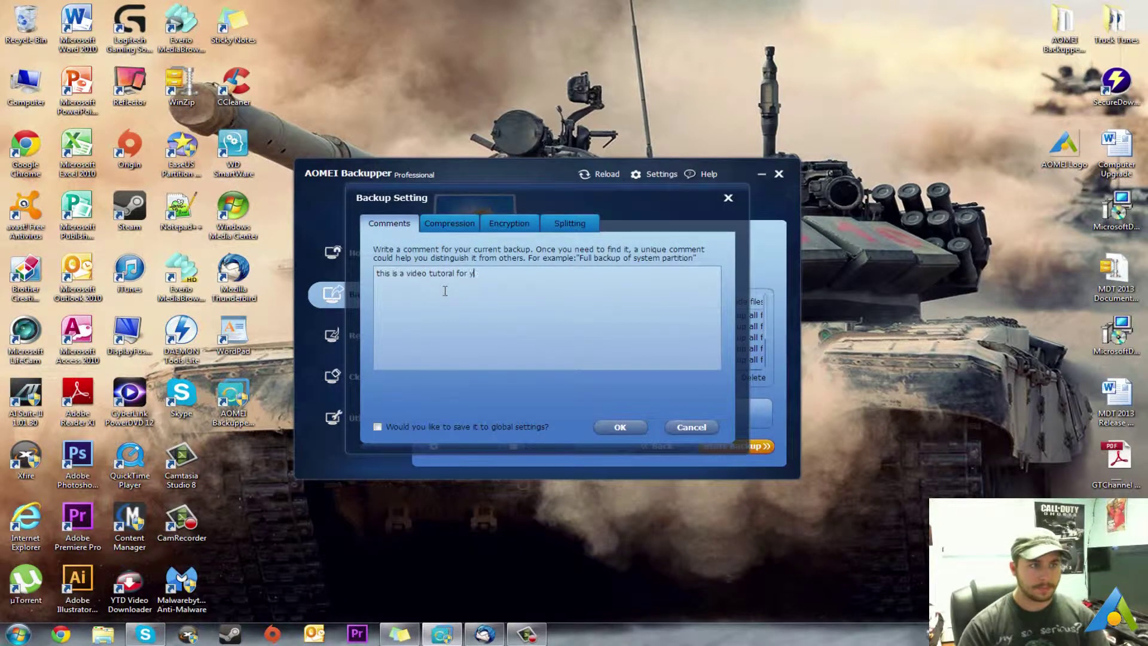
type("outube")
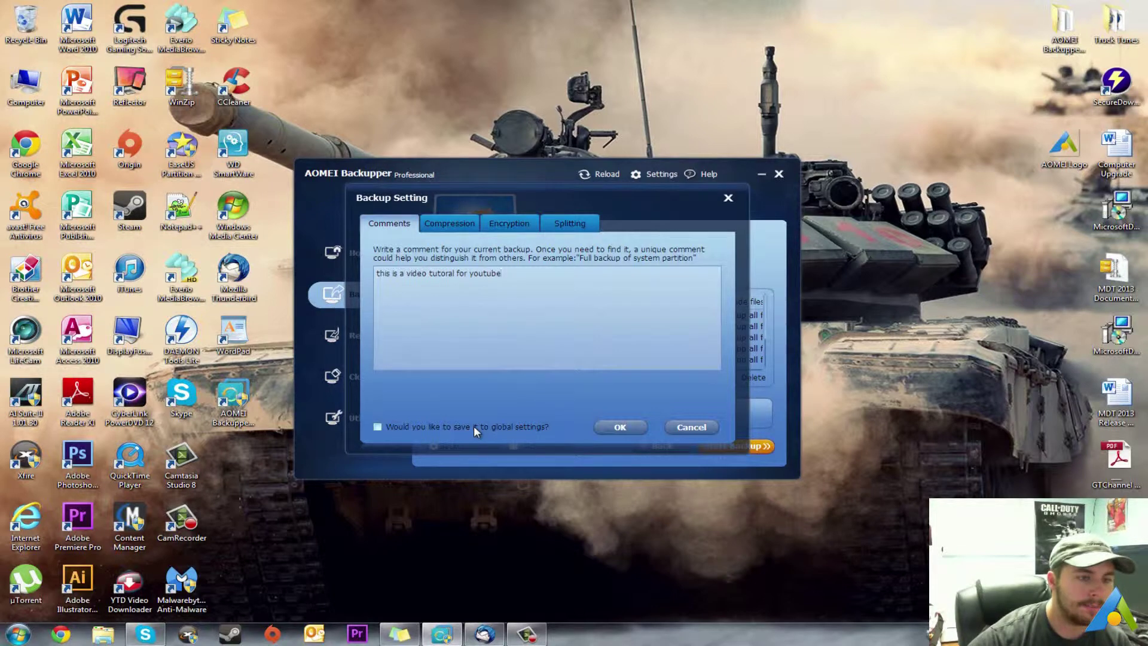
left_click(459, 225)
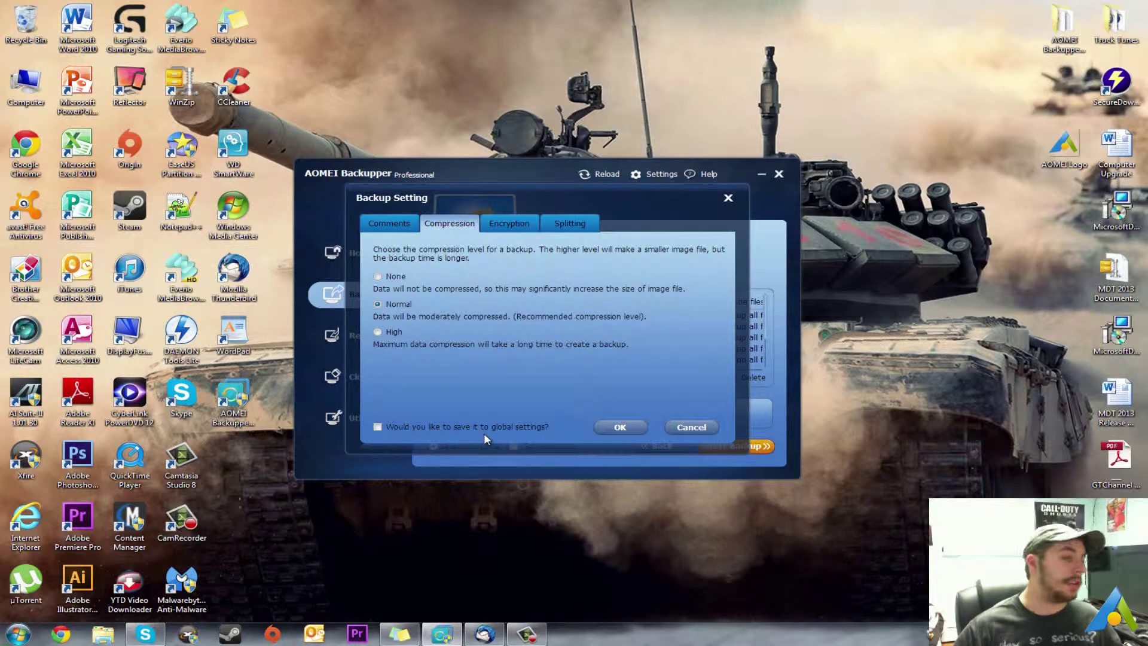
Review the Encryption and Splitting pages, leaving encryption off and Automatic splitting in force
left_click(513, 223)
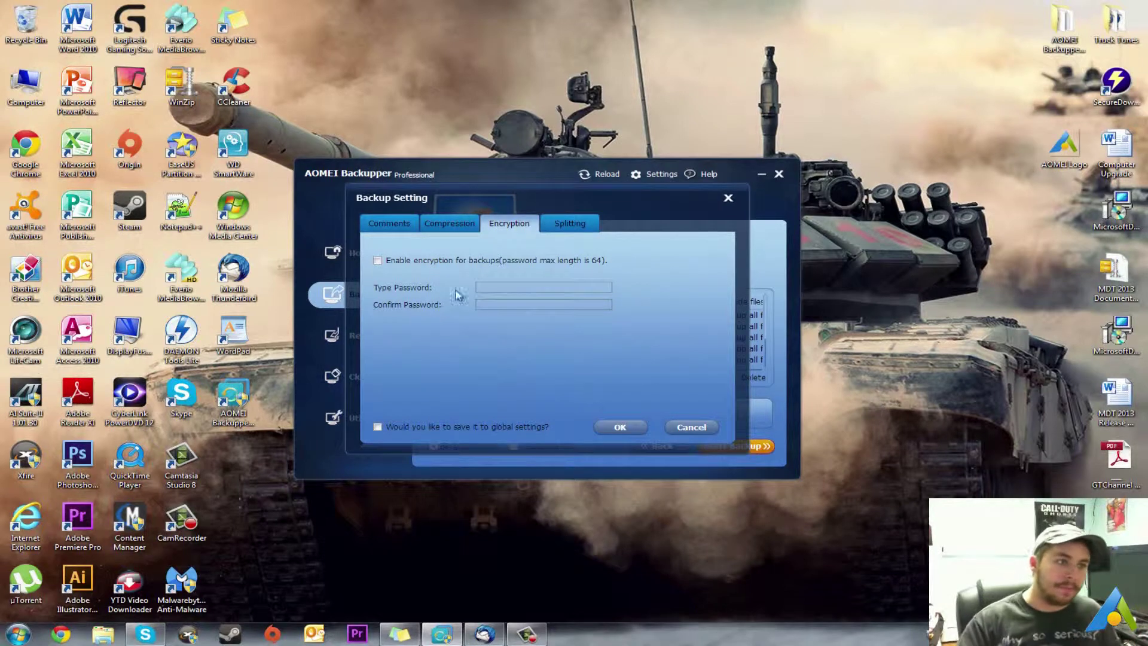
left_click(568, 226)
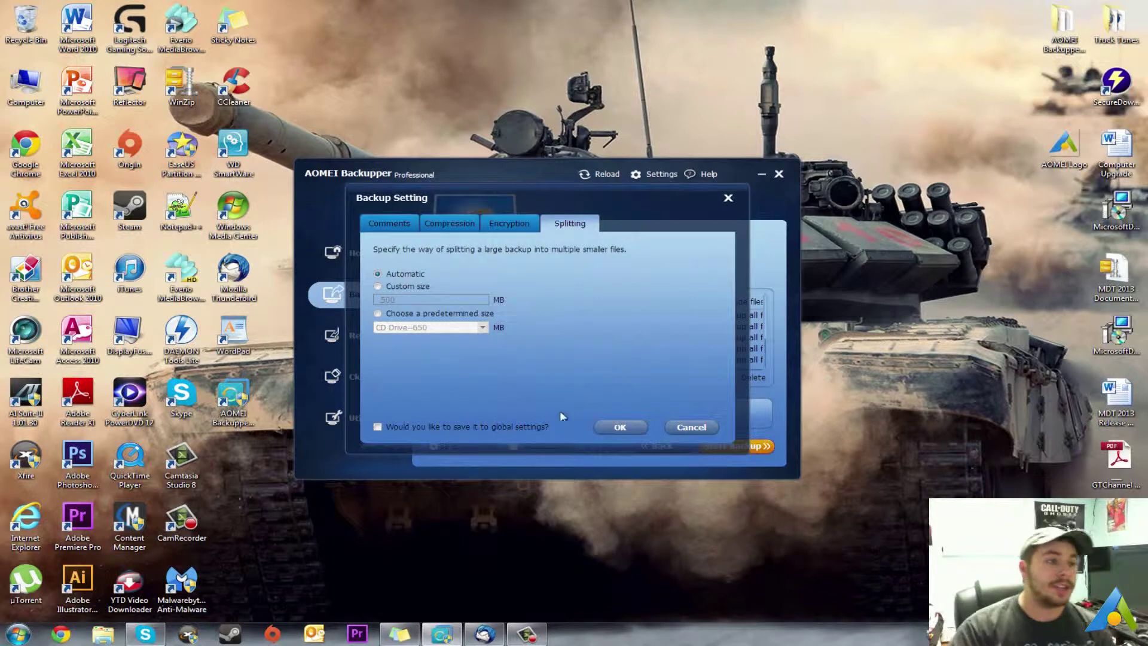
Accept the settings and run the Tutorial Backup to K:\ through to a successful finish
left_click(619, 429)
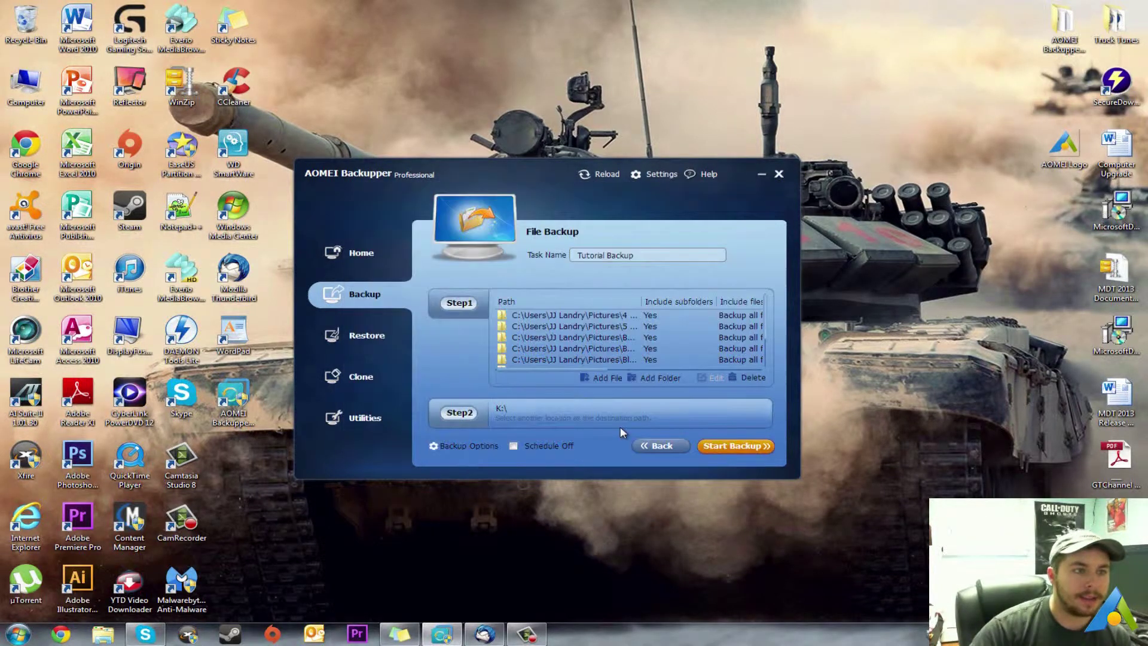
left_click(727, 449)
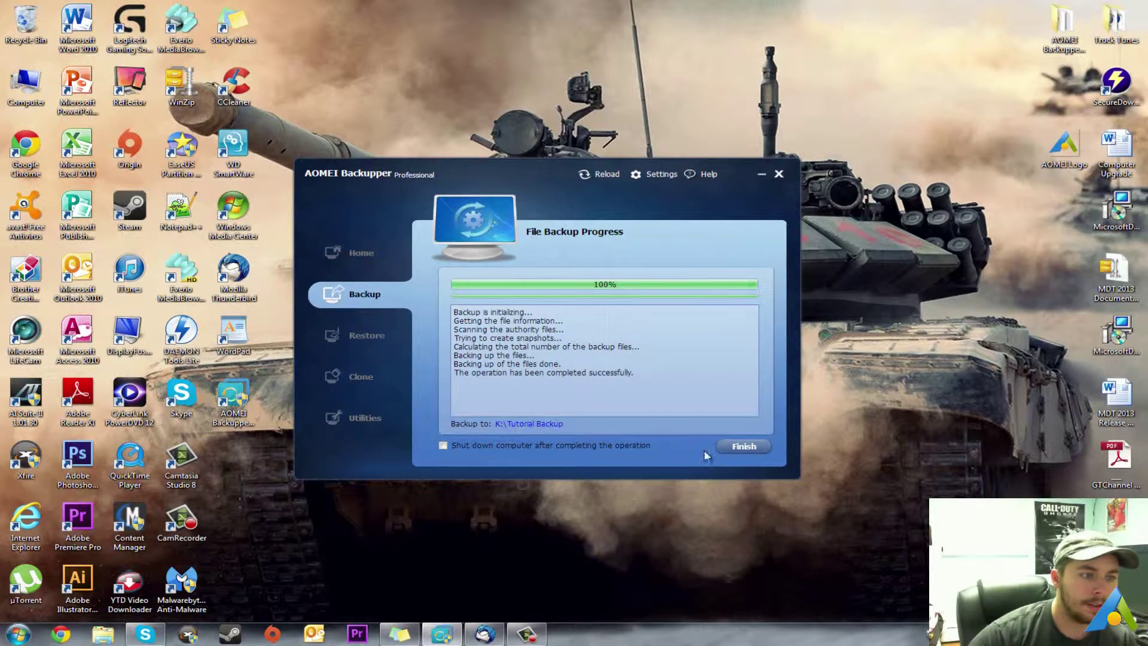
left_click(744, 446)
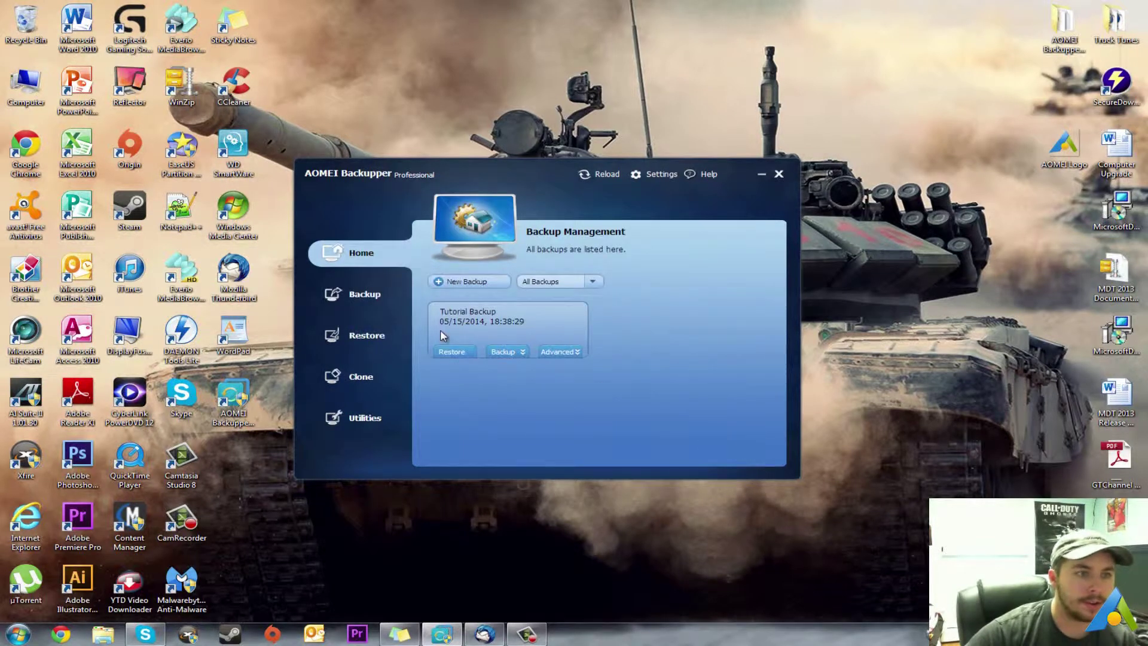
Open Tutorial Backup's Task Properties via Advanced and highlight its saved comment
left_click(576, 353)
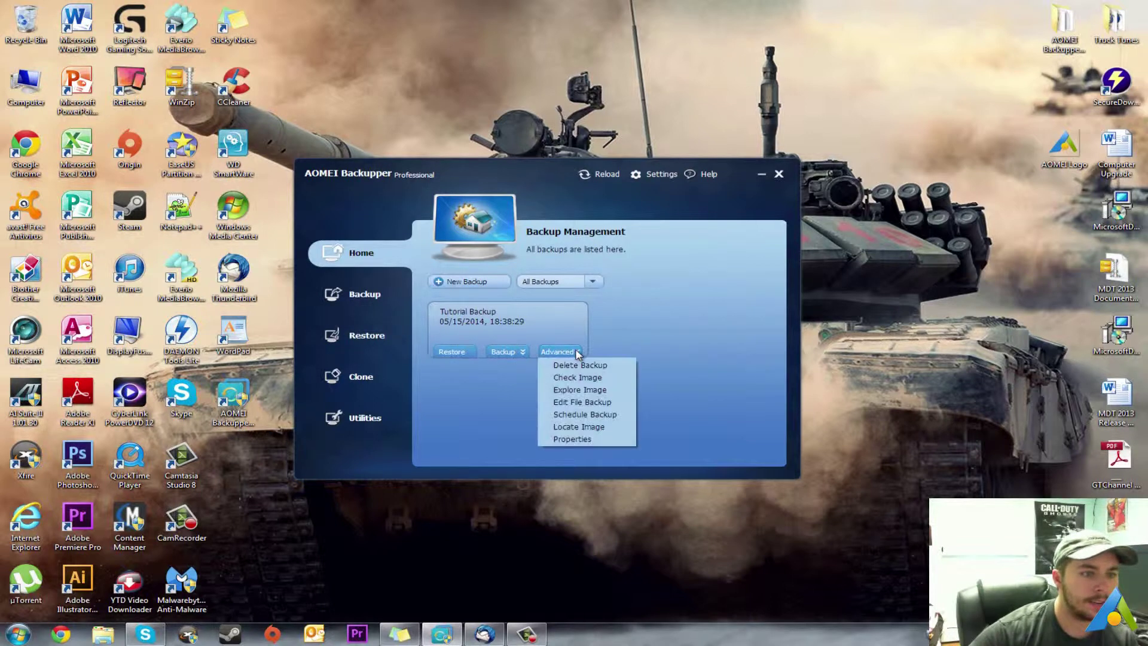
left_click(580, 446)
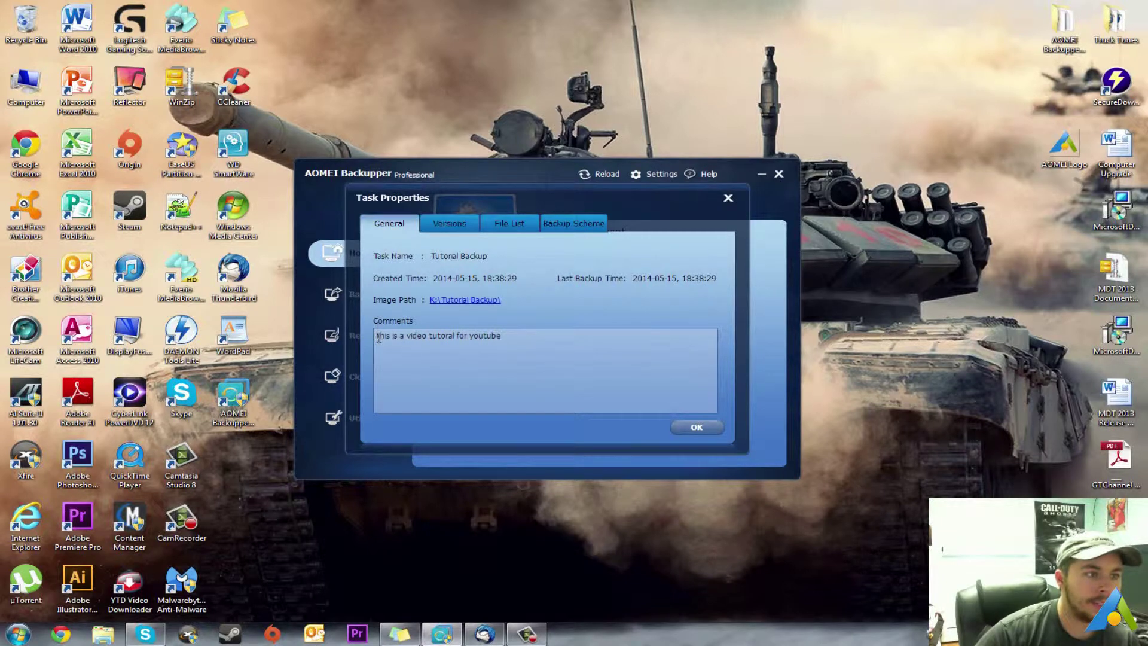
left_click_drag(376, 336, 527, 338)
Inspect the Versions, File List (widening the Path column) and Backup Scheme tabs of Tutorial Backup
left_click(457, 226)
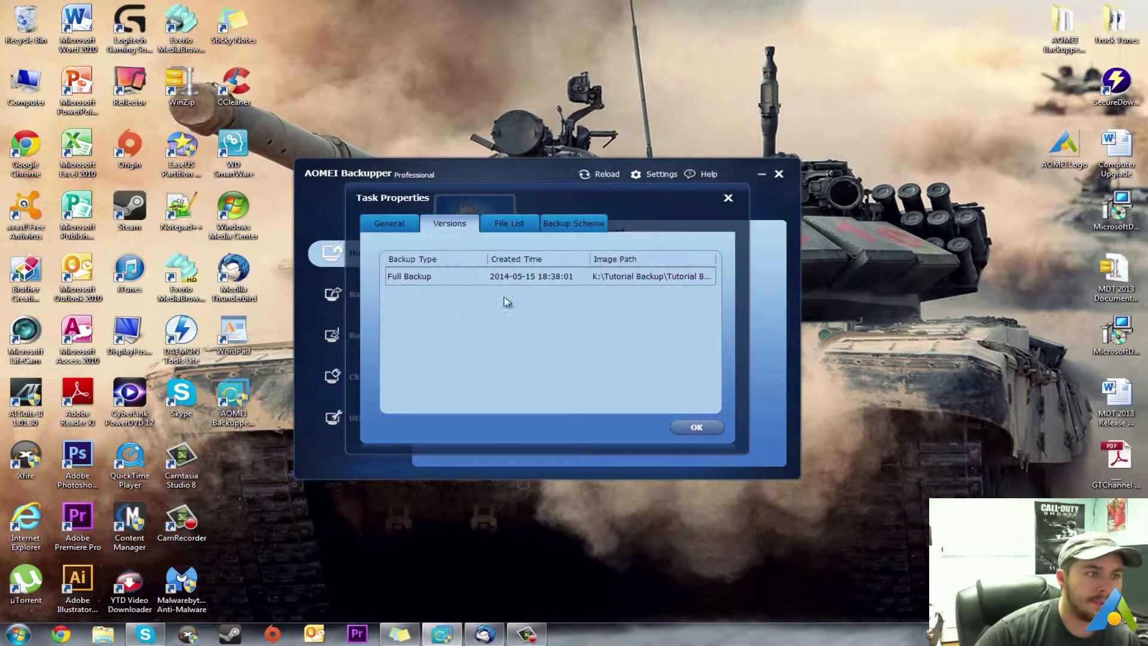
left_click(512, 224)
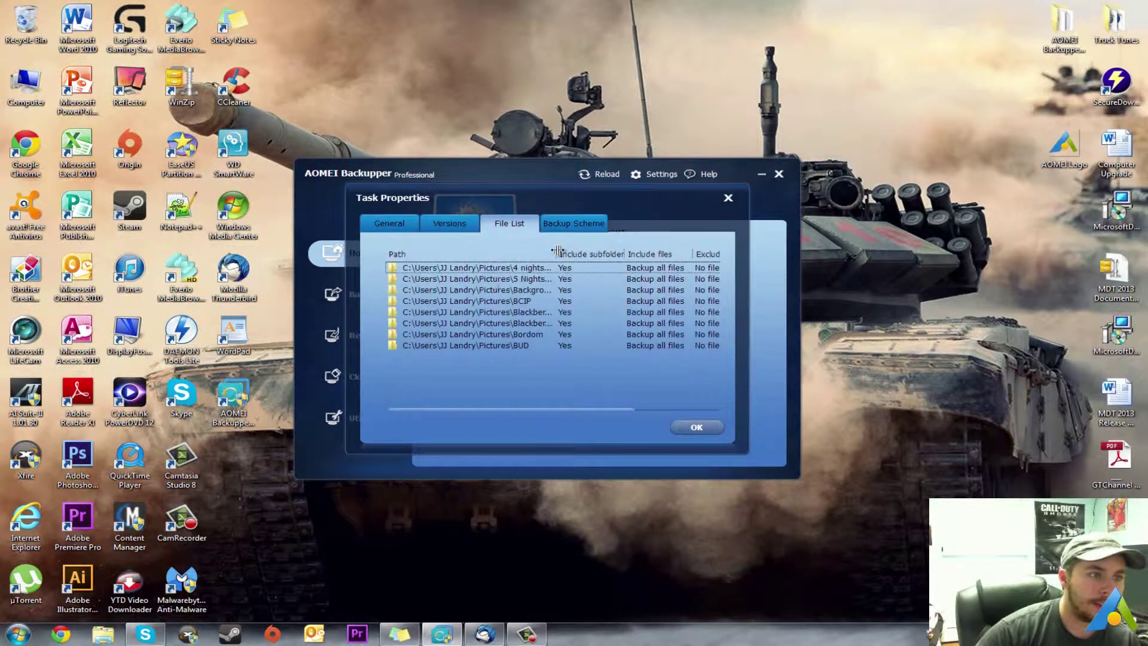
left_click_drag(573, 253, 589, 254)
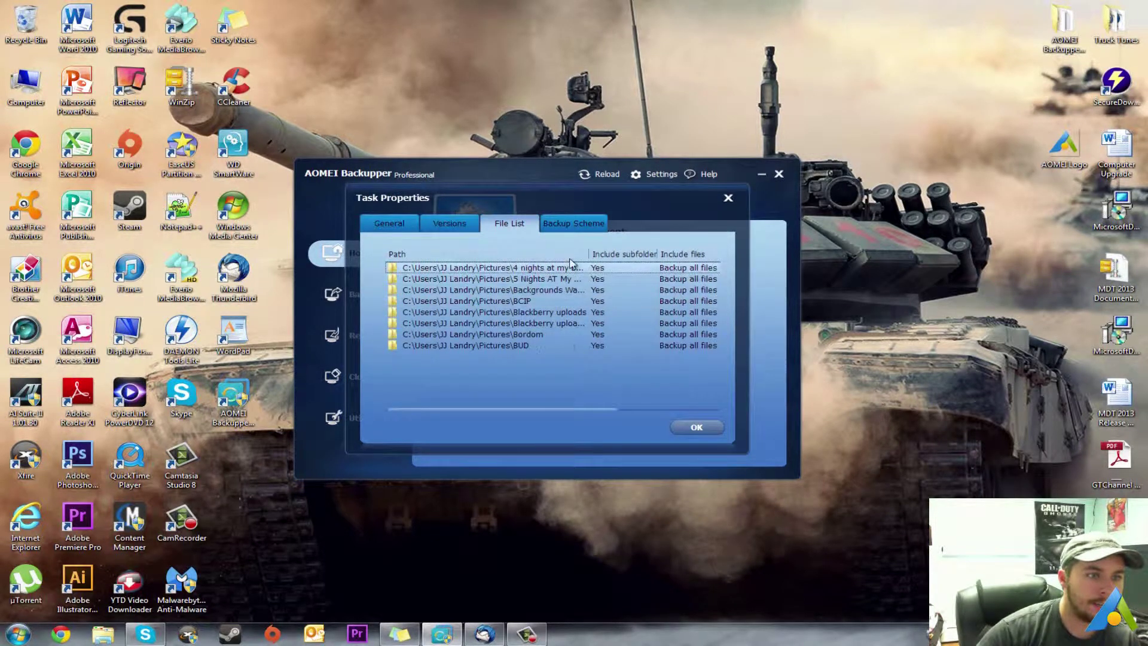
left_click(565, 226)
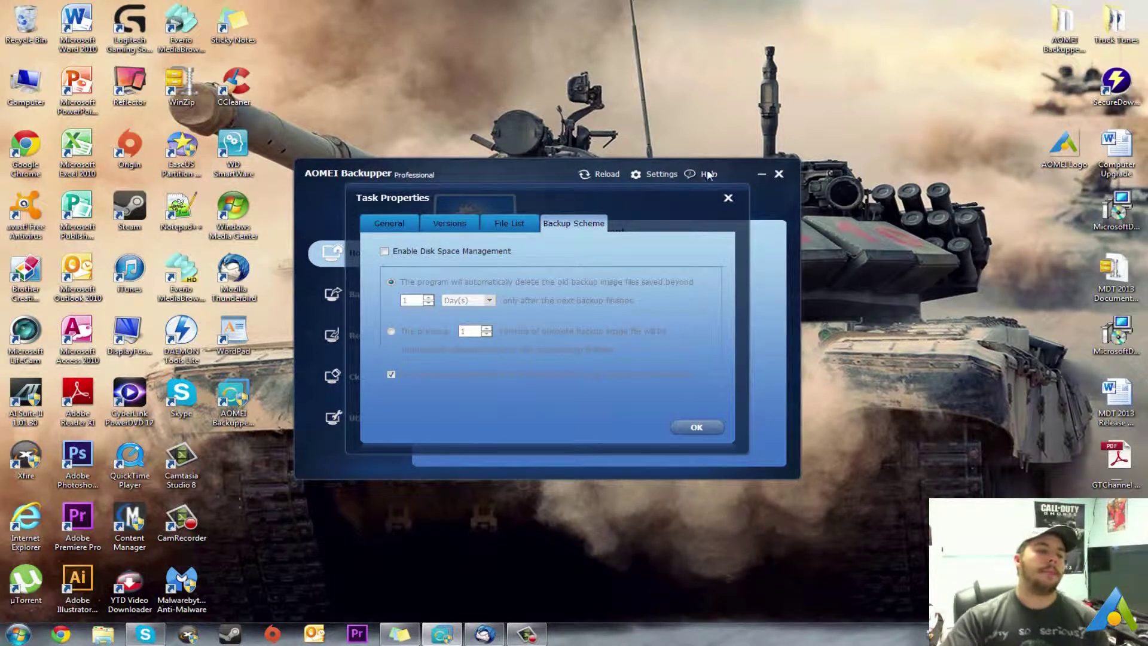
Close Task Properties and open drive My Book (K:) in Windows Explorer
left_click(728, 198)
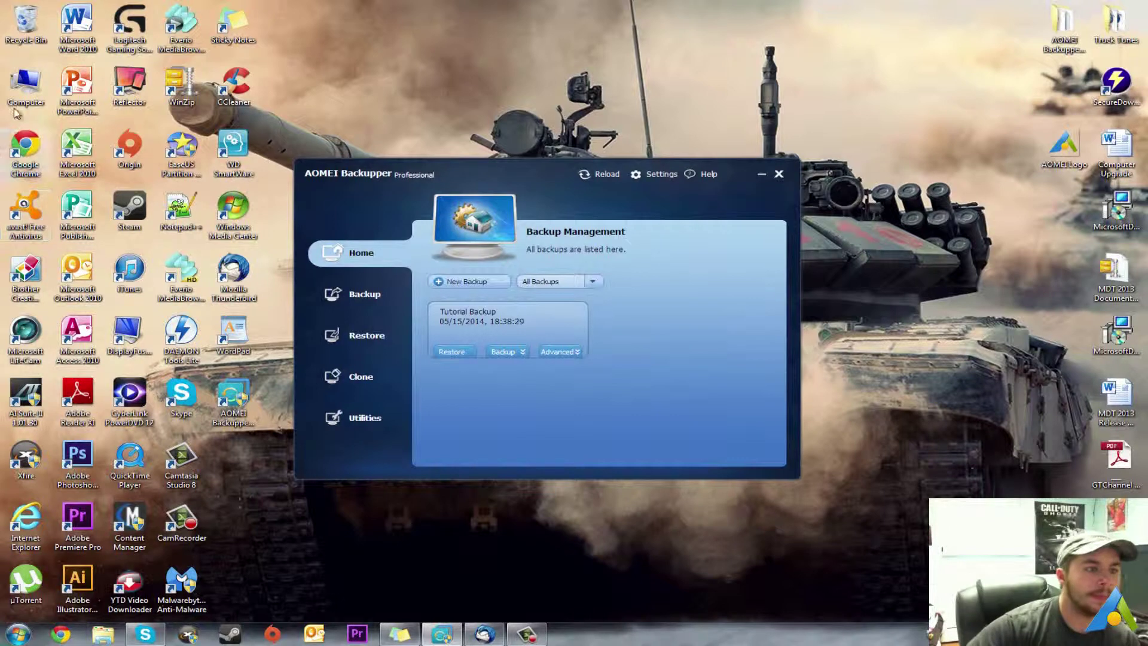
key("super+e")
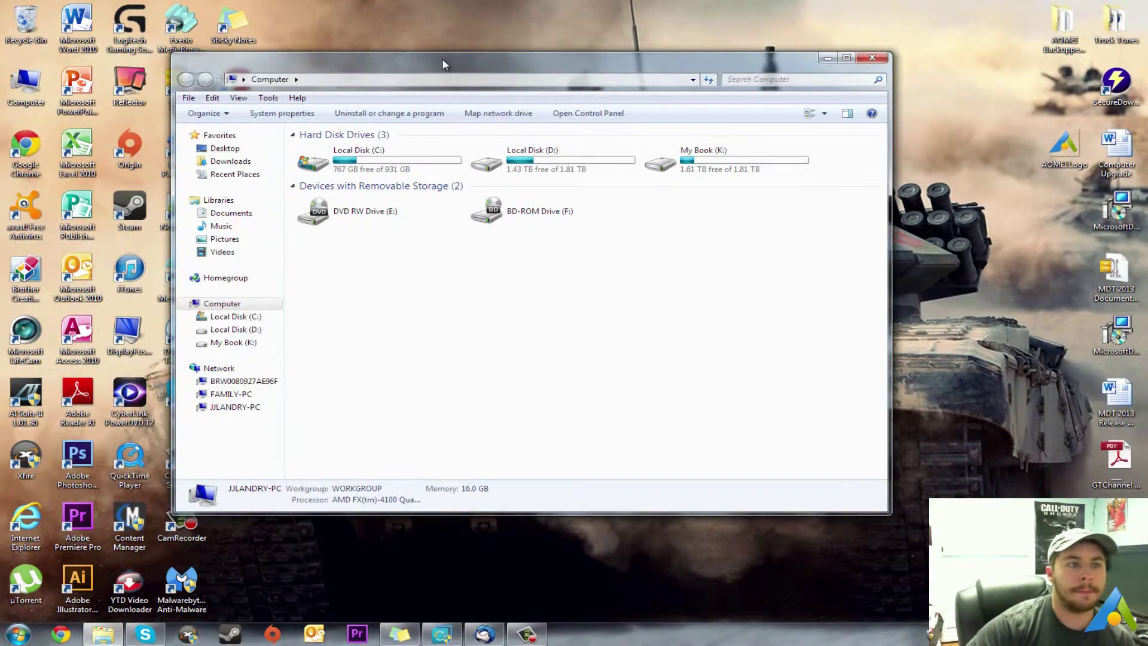
double_click(688, 154)
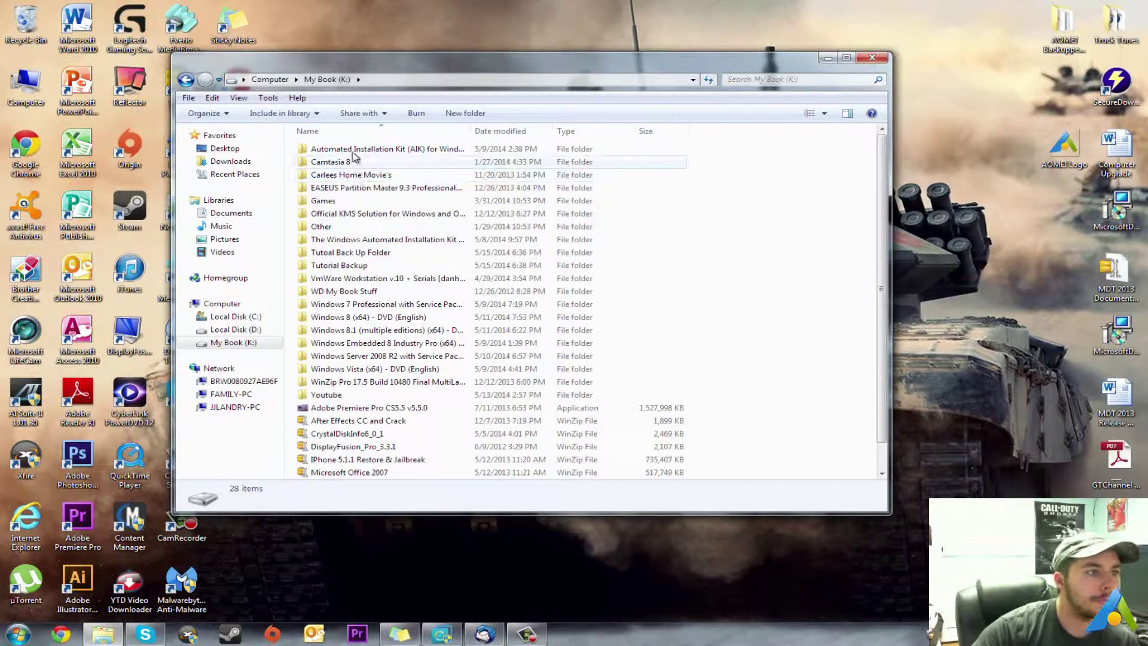
scroll(379, 353, "down", 1)
scroll(389, 338, "up", 1)
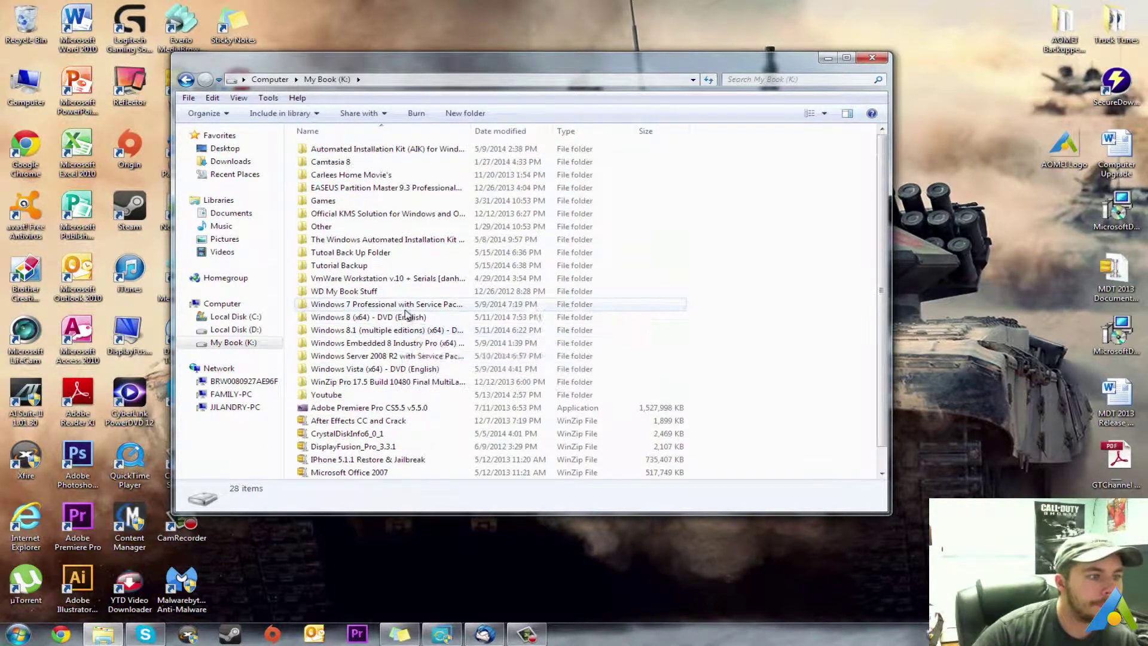
scroll(397, 323, "down", 1)
scroll(407, 310, "up", 1)
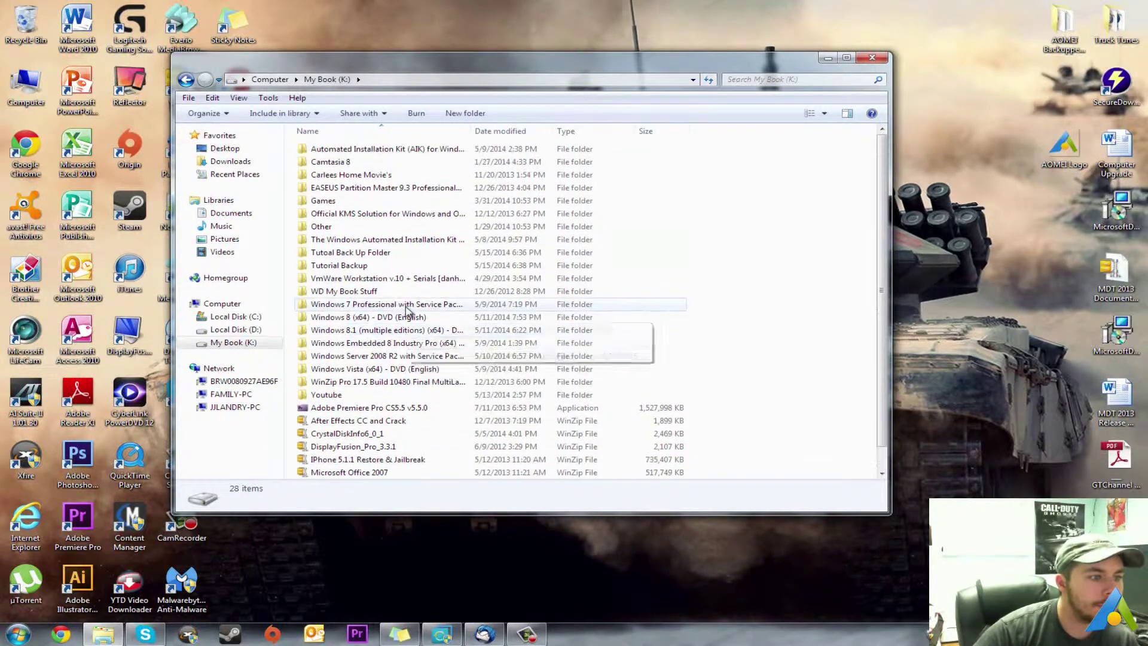
Confirm the 27,414 KB backup file in K:\Tutorial Backup, then close Explorer
double_click(361, 255)
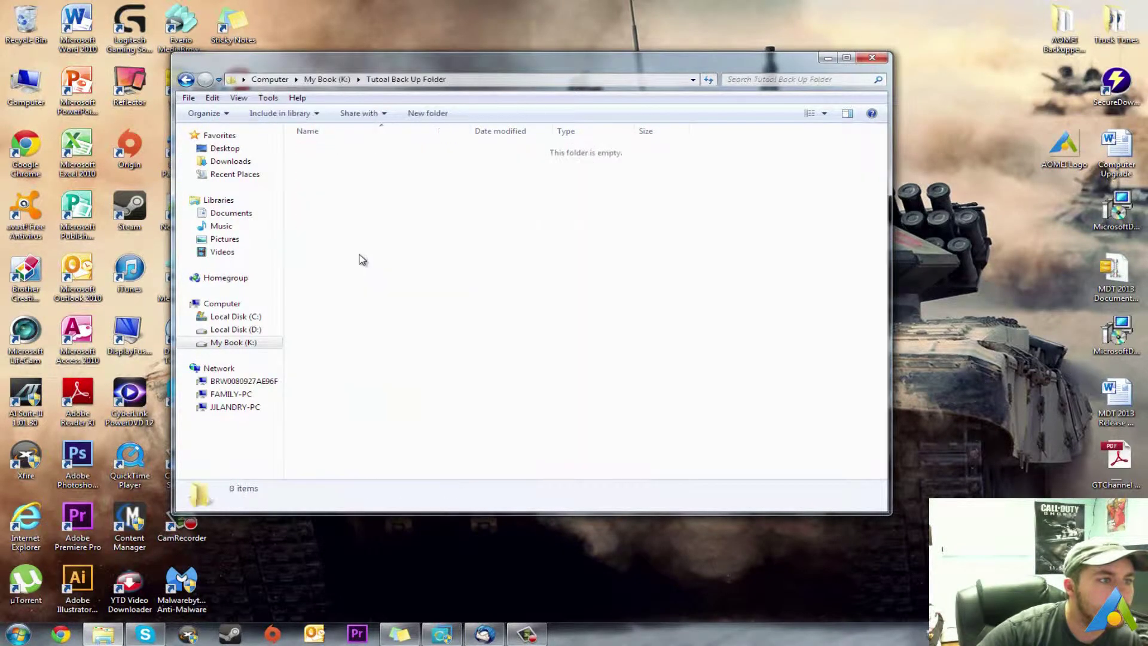
left_click(327, 79)
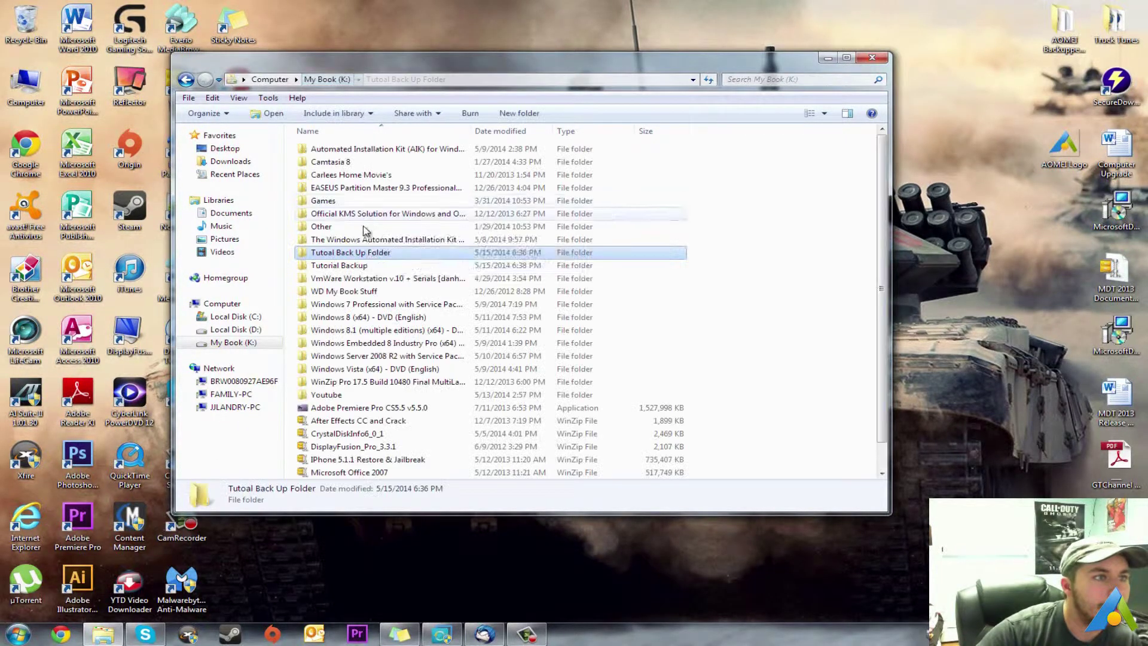
double_click(365, 265)
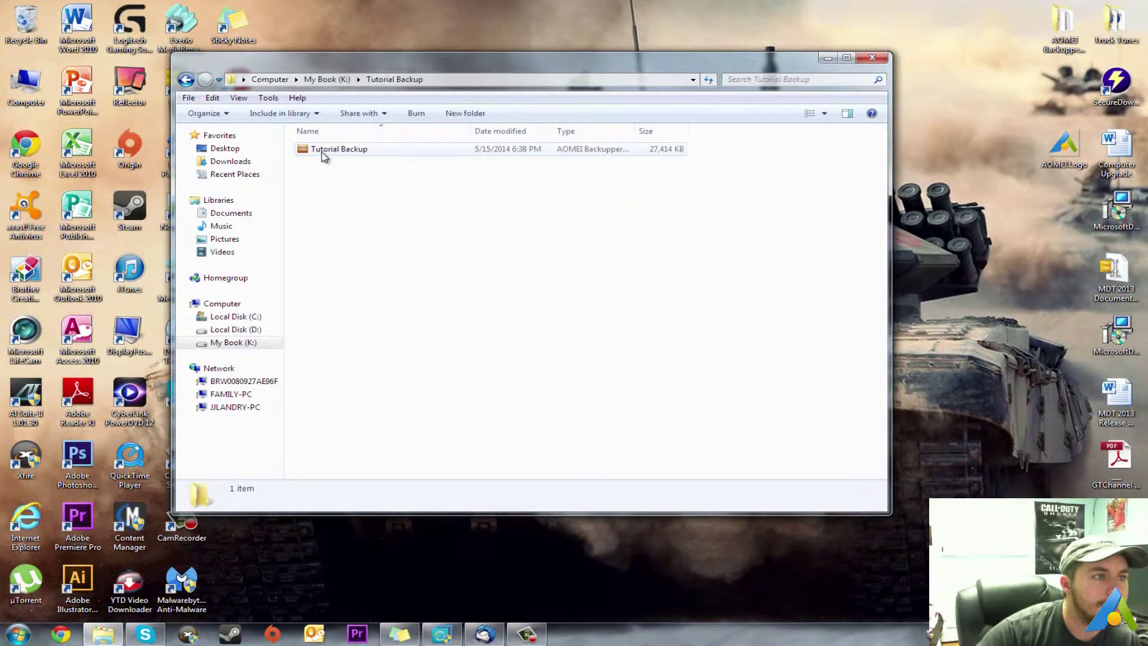
left_click_drag(640, 132, 724, 131)
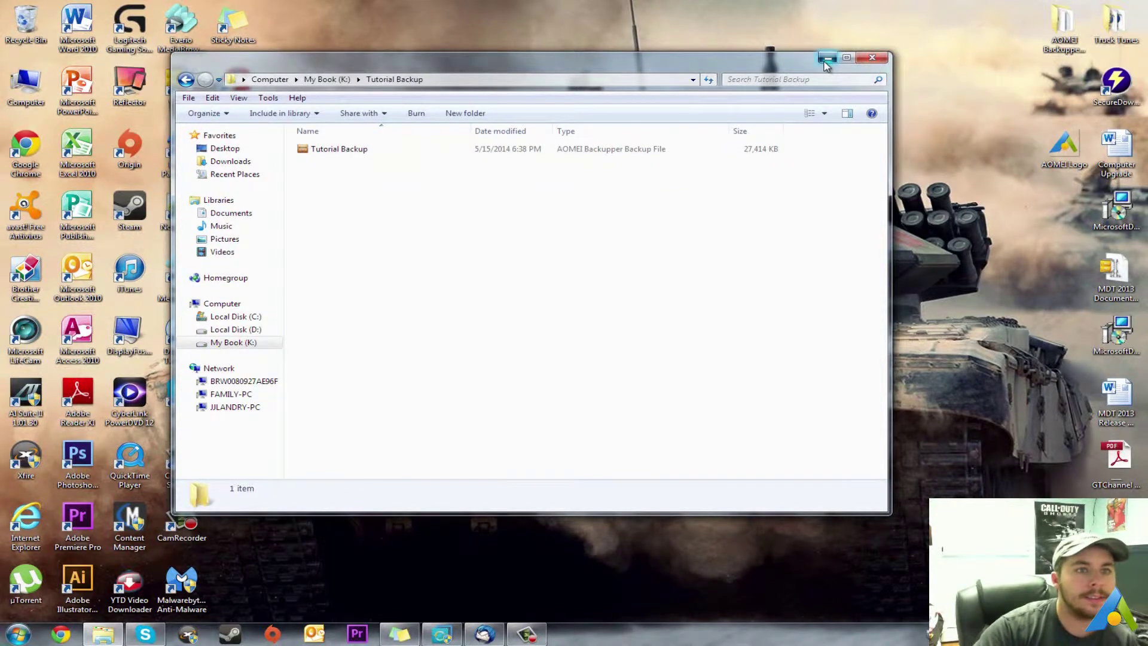
left_click(873, 59)
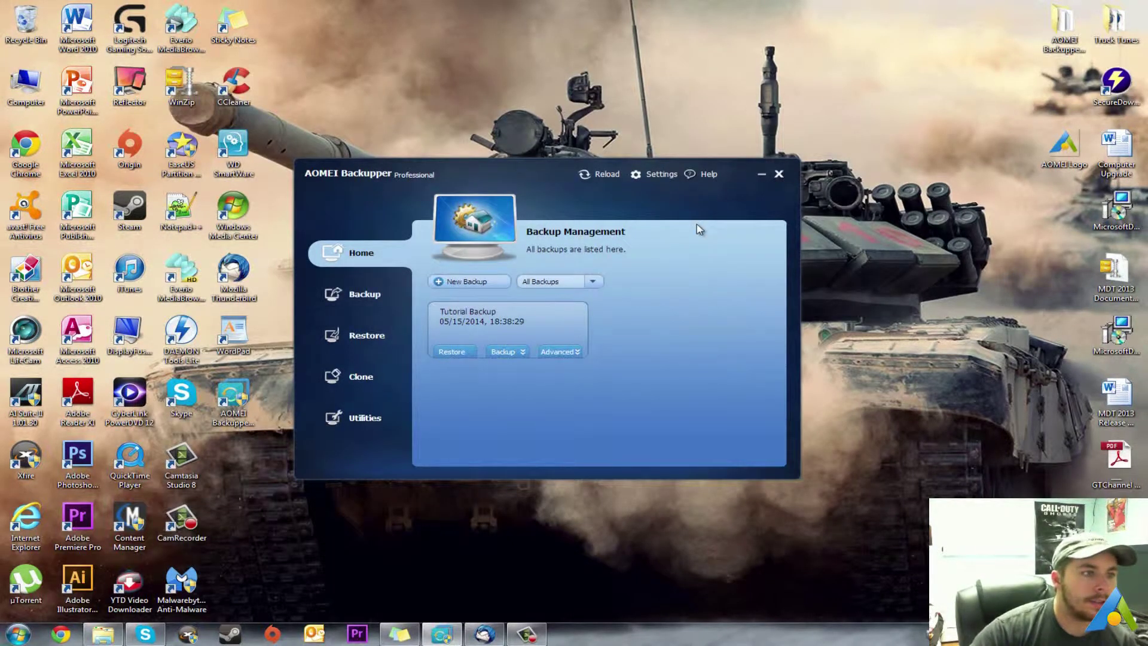